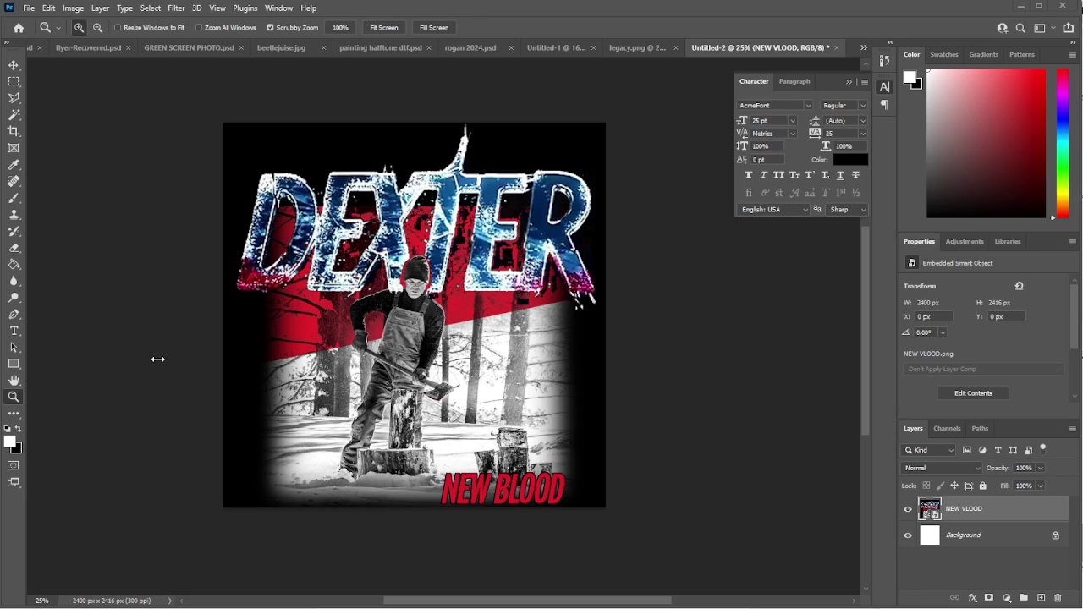
{"action": "key", "text": "ctrl+a"}
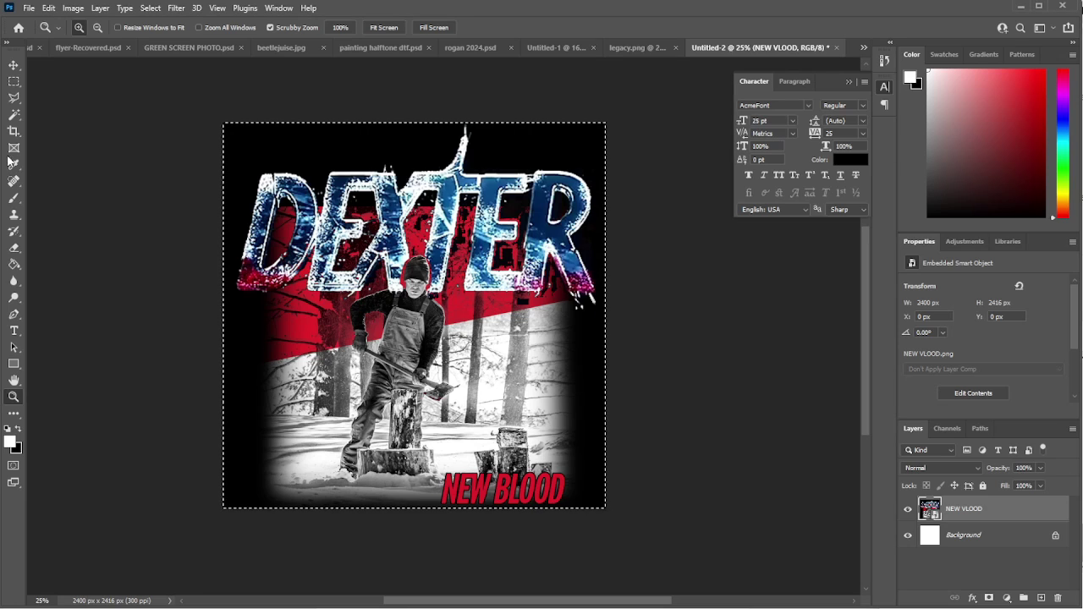
{"action": "key", "text": "m"}
{"action": "key", "text": "ctrl+d"}
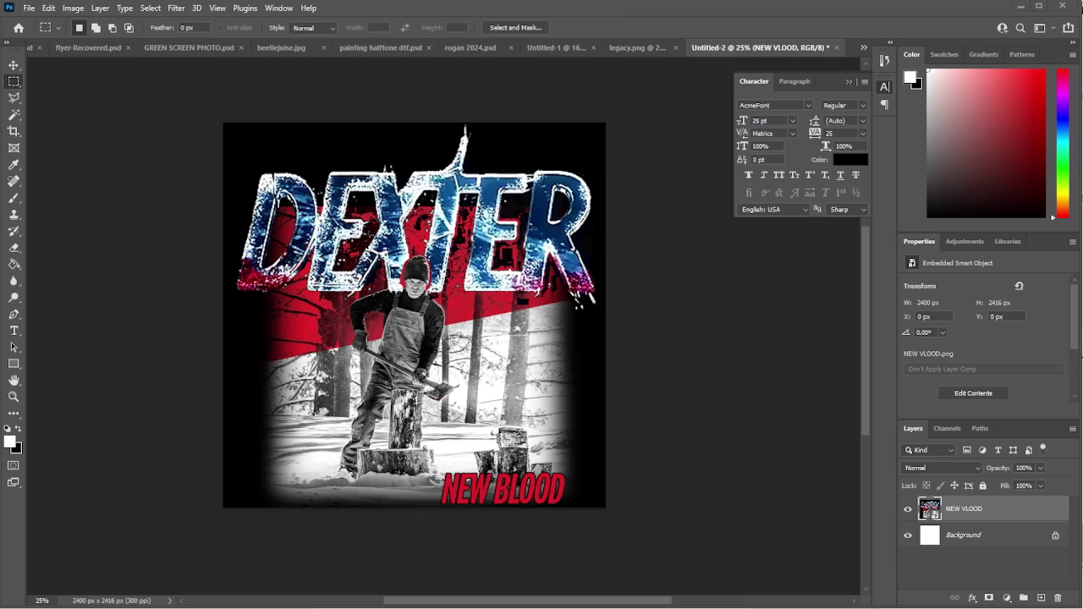
Select the black background around the artwork with the Magic Wand at a tolerance of 15.
{"action": "left_click", "coordinate": [14, 115]}
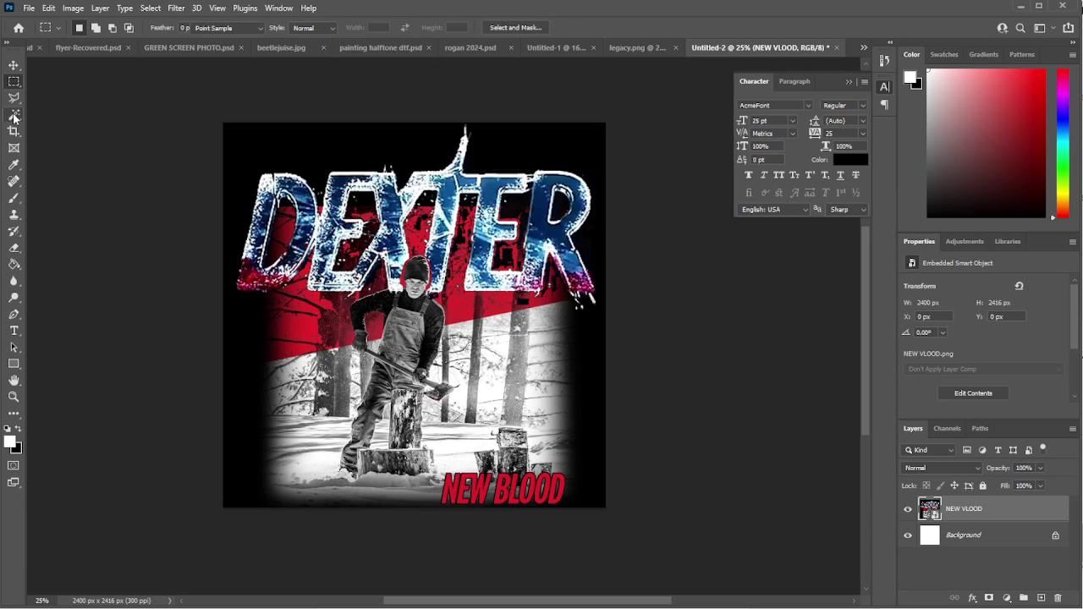
{"action": "left_click", "coordinate": [53, 136]}
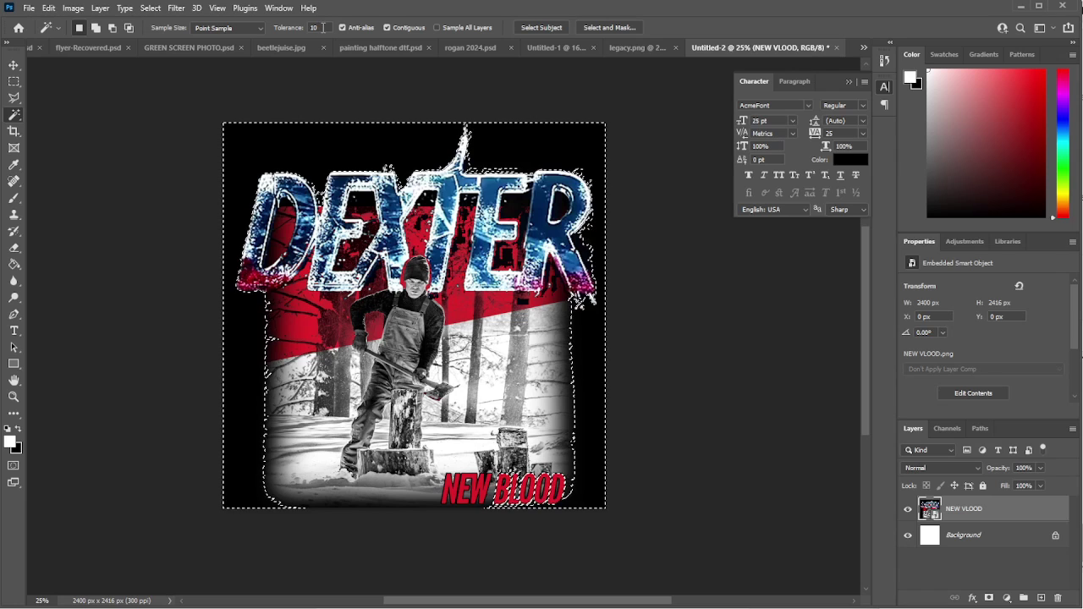
{"action": "left_click", "coordinate": [313, 28]}
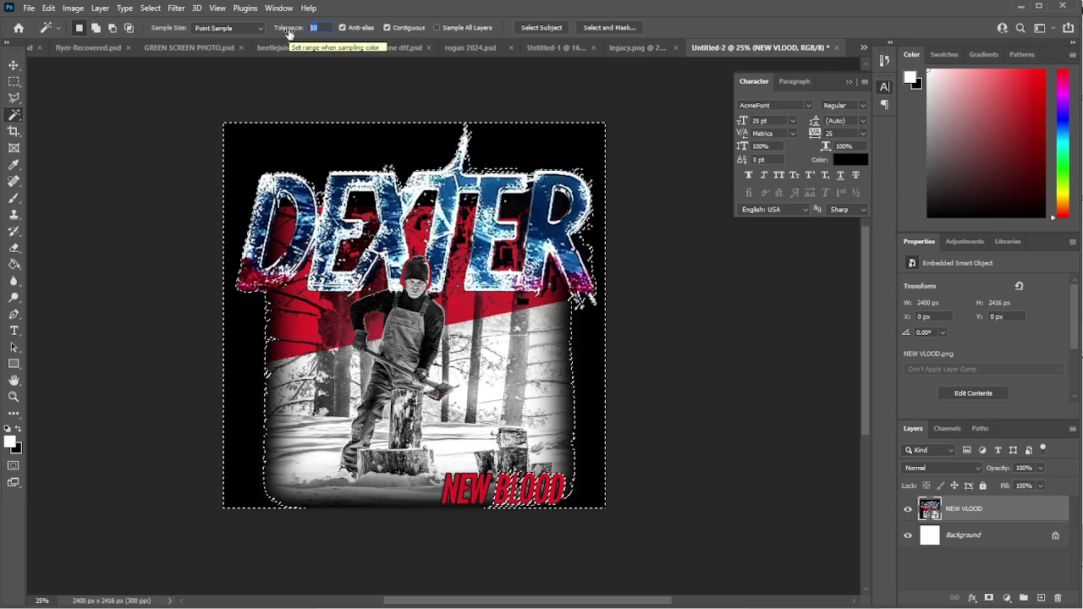
{"action": "type", "text": "15"}
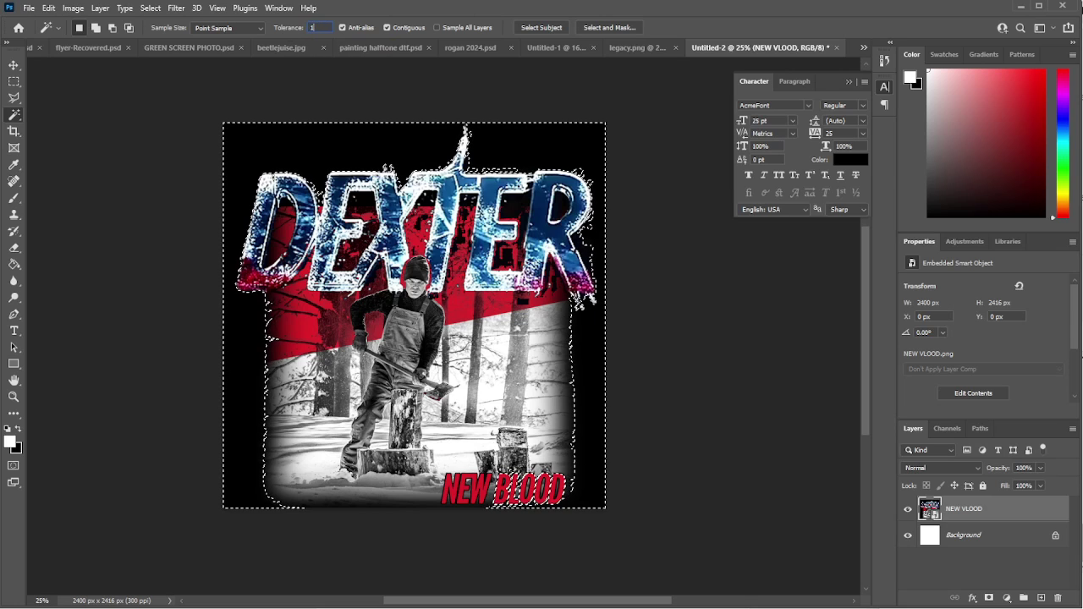
{"action": "left_click", "coordinate": [350, 153]}
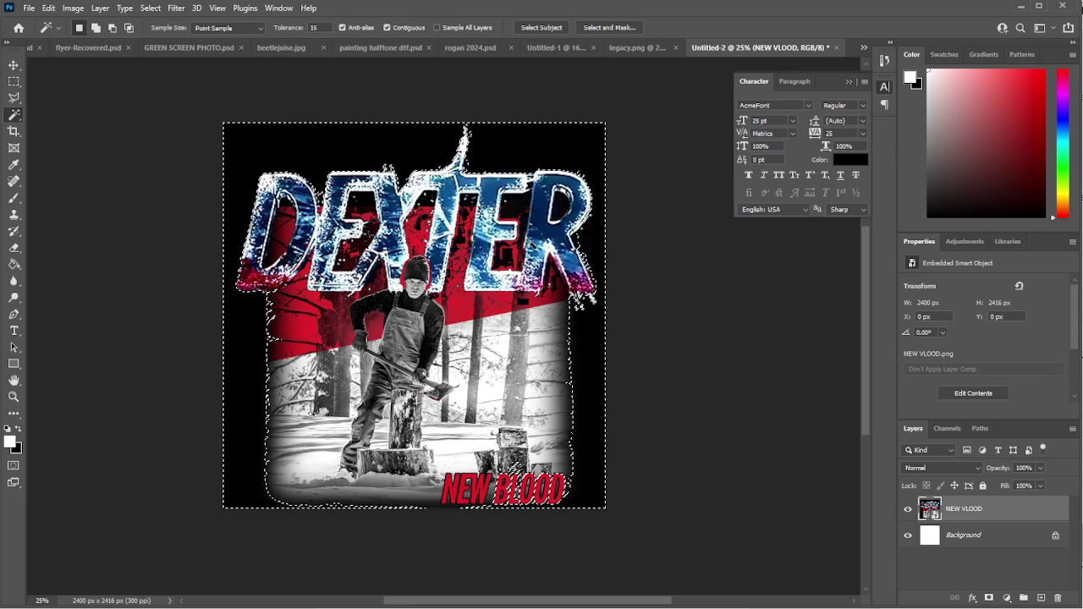
Reselect the black background at a tolerance of 20 and extend the selection to similar black areas across the artwork.
{"action": "double_click", "coordinate": [313, 27]}
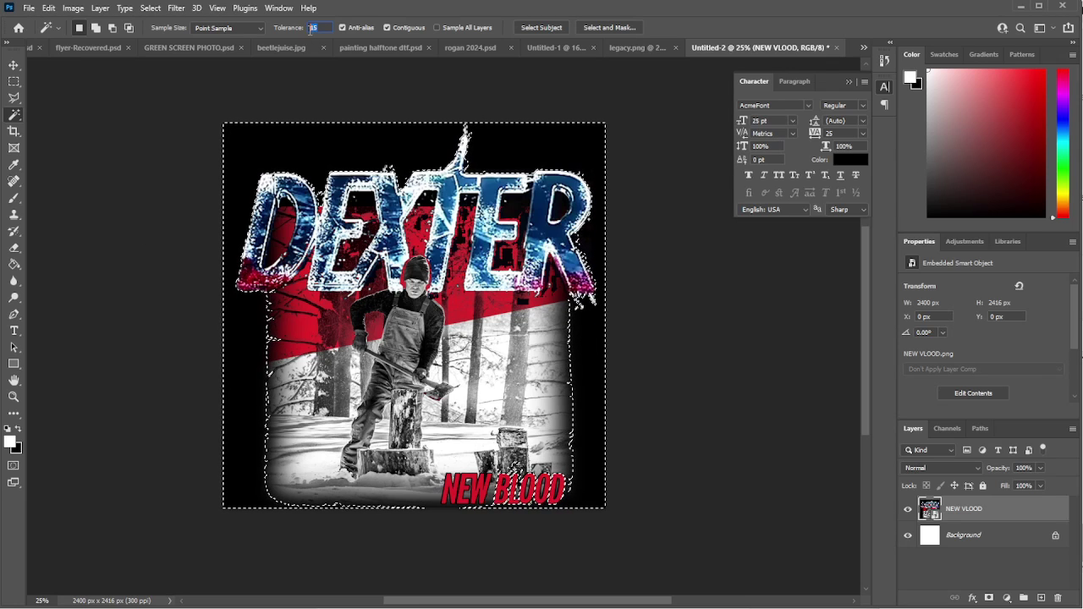
{"action": "type", "text": "20"}
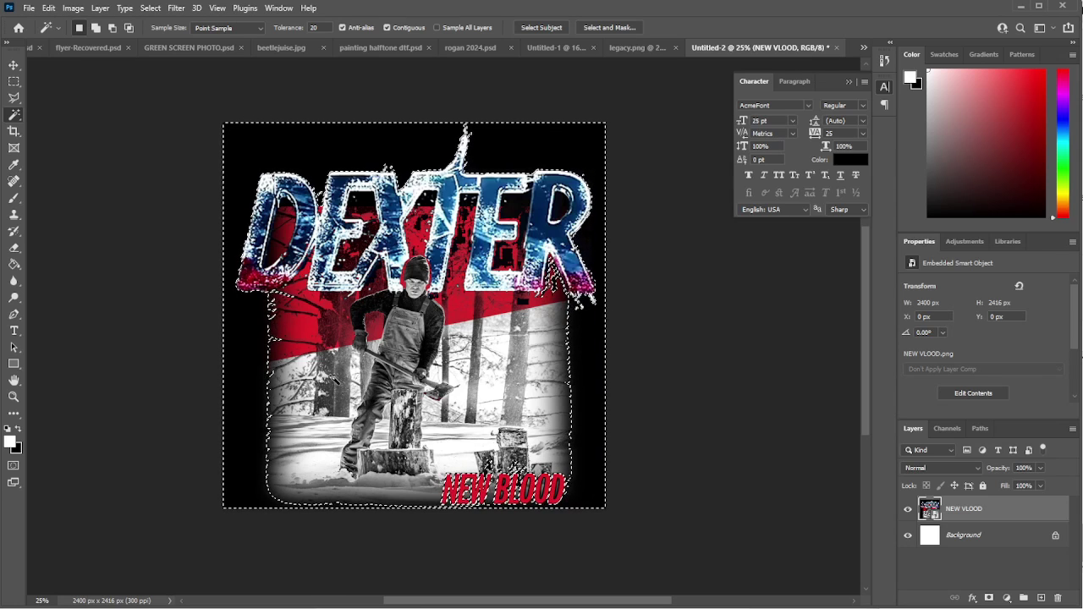
{"action": "left_click", "coordinate": [150, 9]}
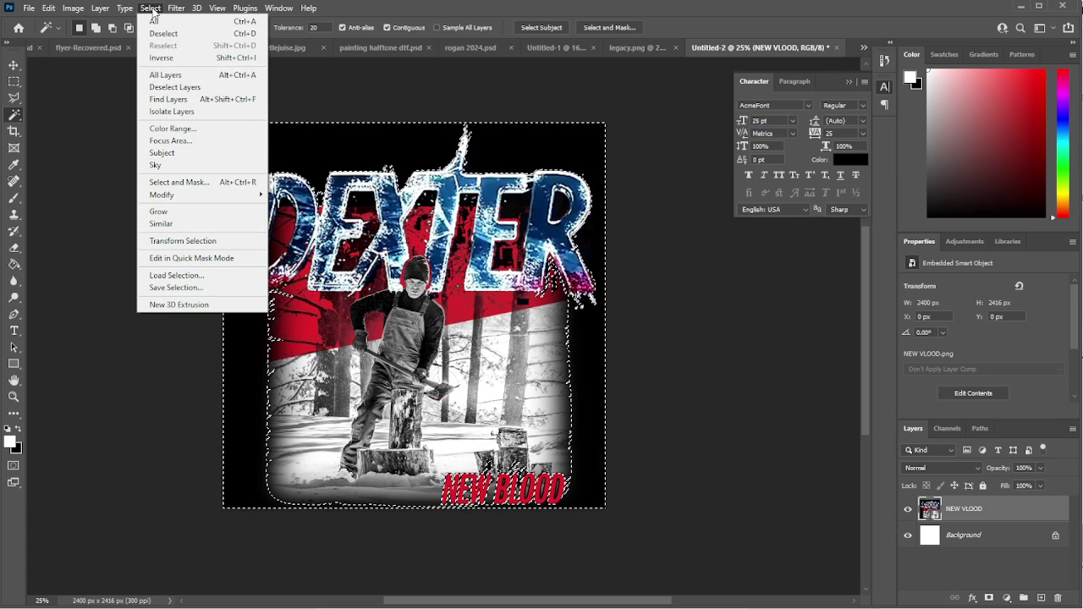
{"action": "left_click", "coordinate": [180, 225]}
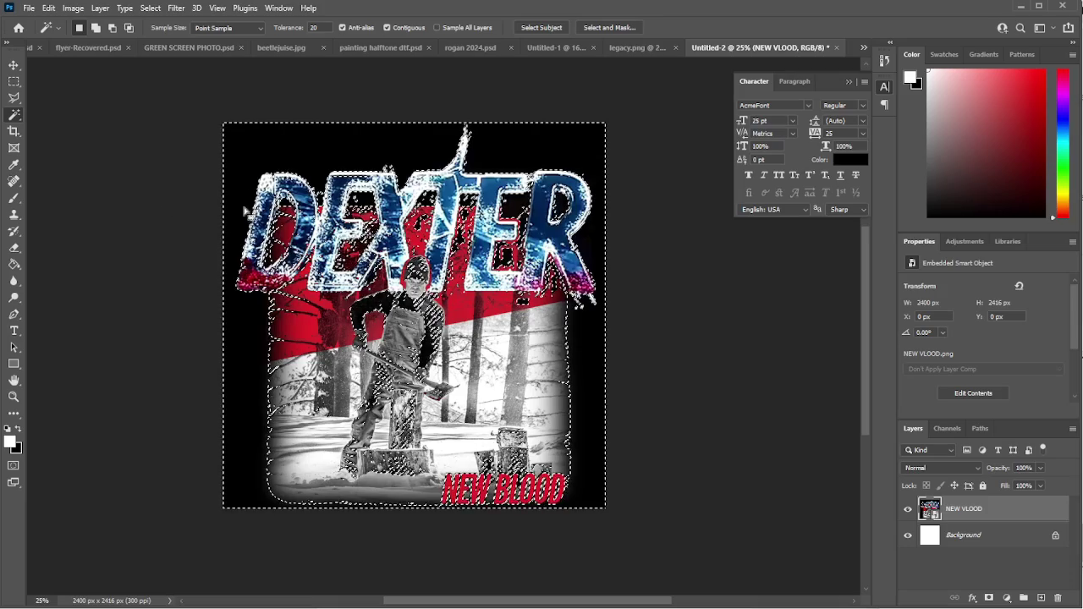
Duplicate the NEW VLOOD layer as NEW VLOOD copy and hide the original layer.
{"action": "right_click", "coordinate": [991, 516]}
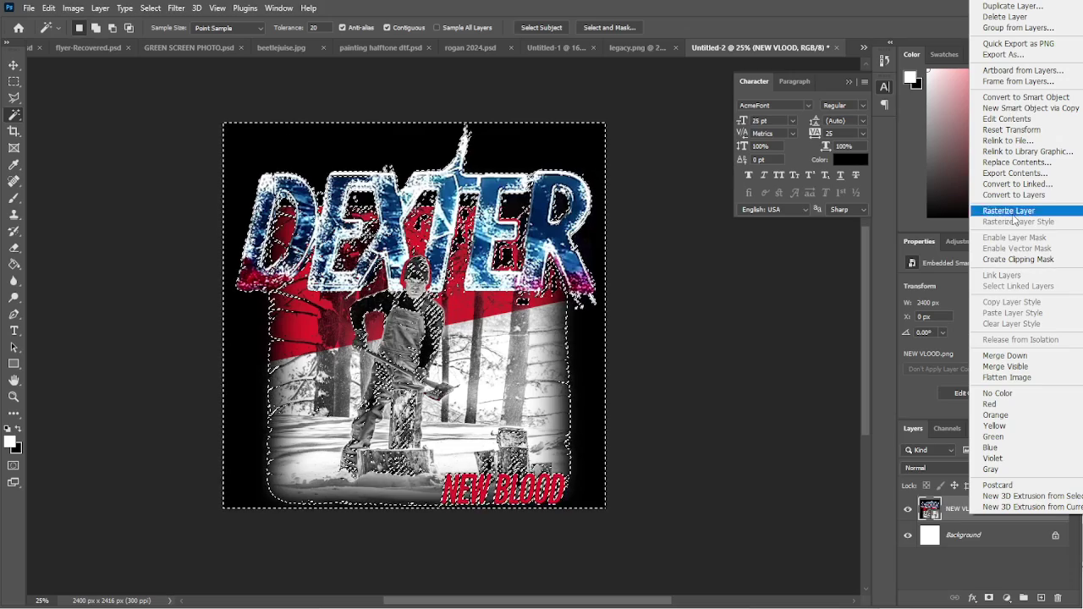
{"action": "left_click", "coordinate": [1013, 6]}
{"action": "left_click", "coordinate": [687, 286]}
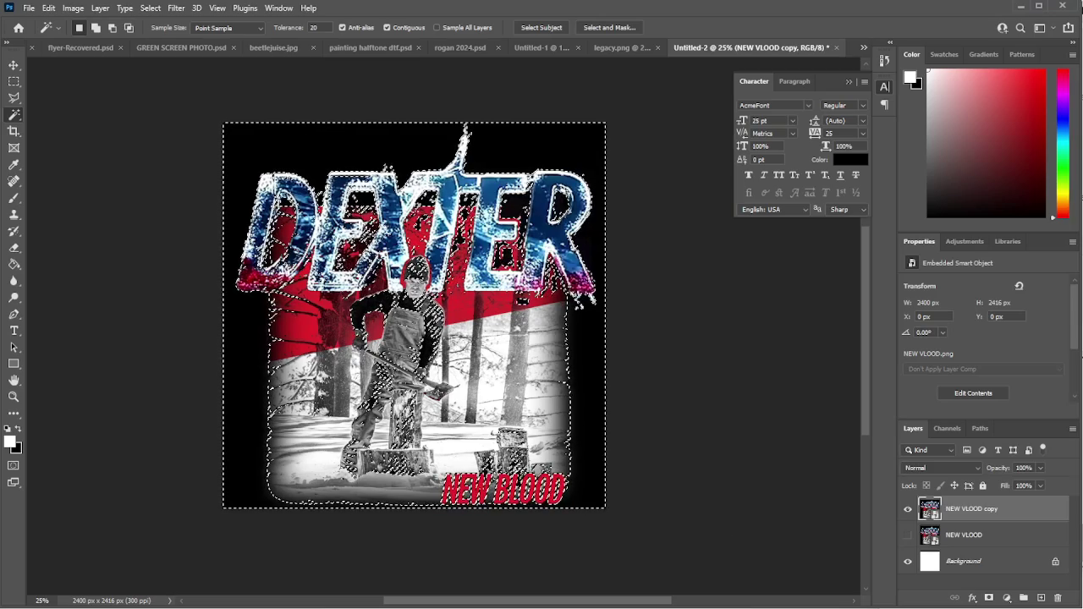
Rasterize the NEW VLOOD copy layer, delete the selected black areas from it and clear the selection.
{"action": "right_click", "coordinate": [994, 512]}
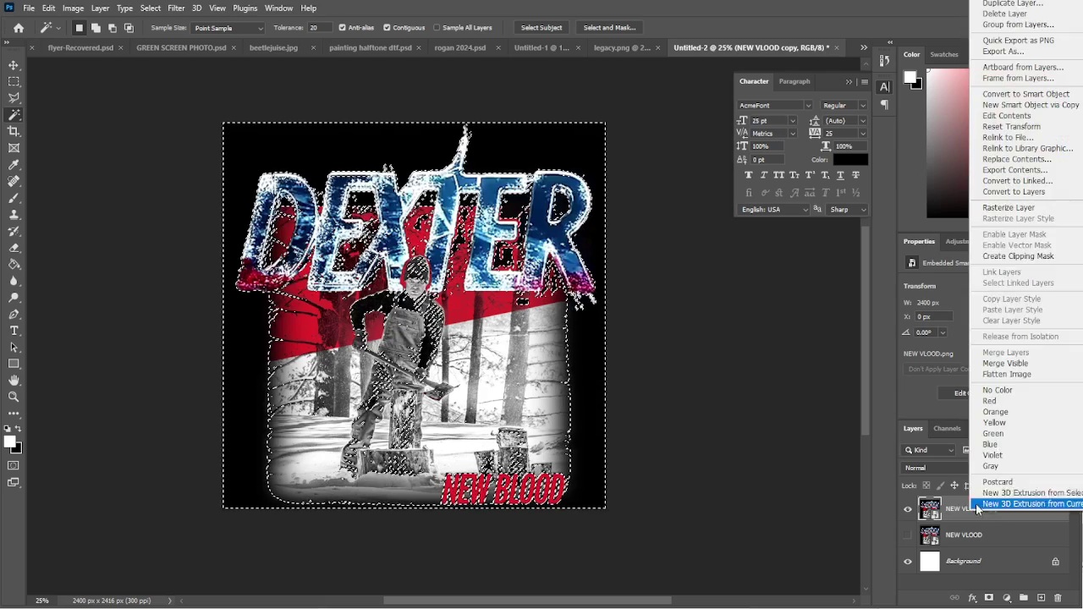
{"action": "left_click", "coordinate": [1008, 208]}
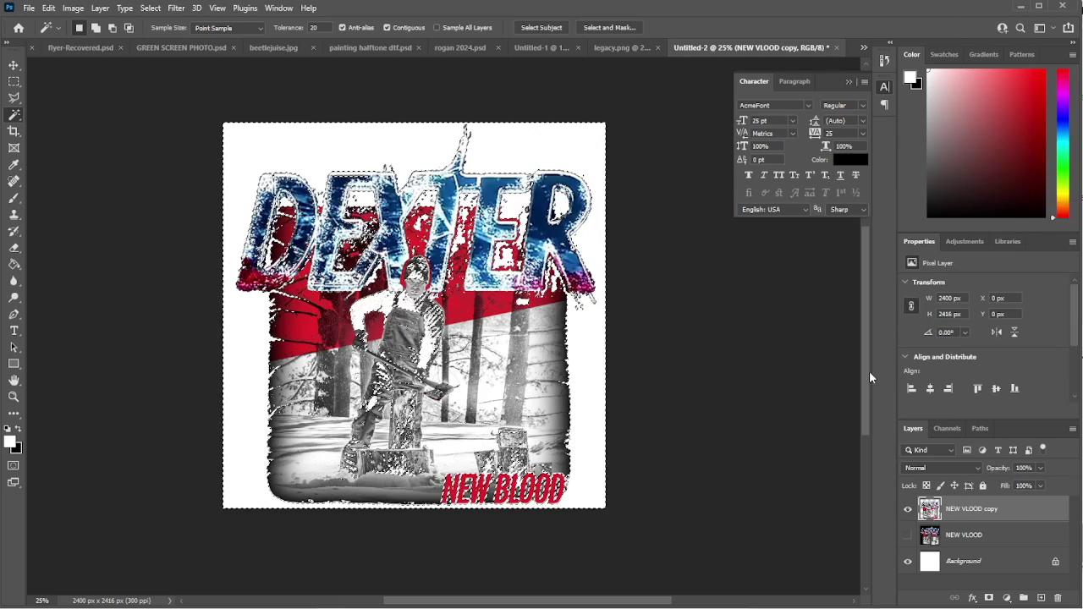
{"action": "key", "text": "ctrl+d"}
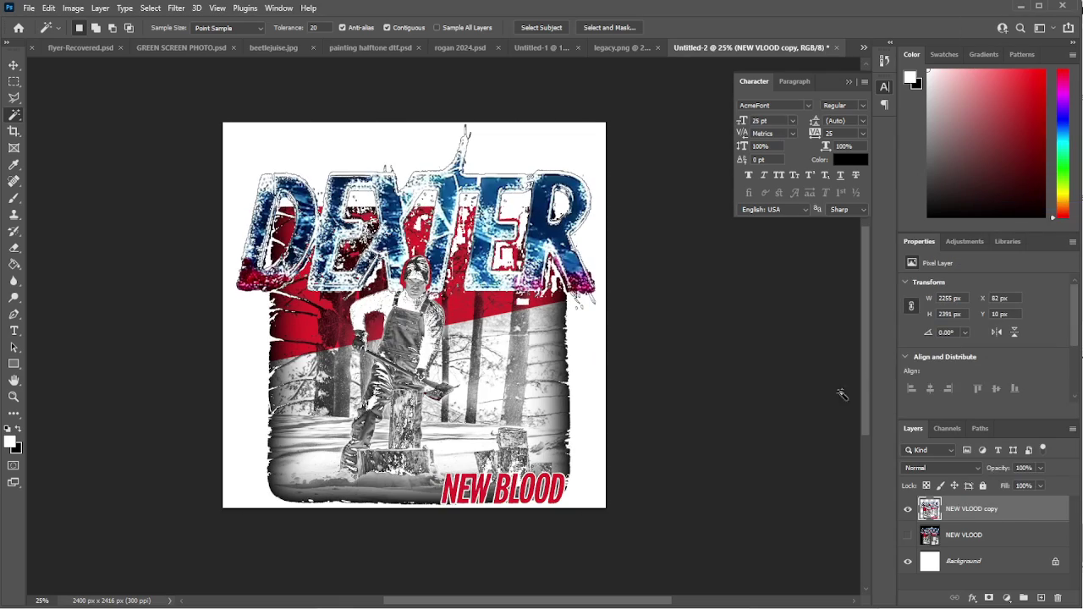
Examine the edges of the lettering, the figure and the forest photo up close where the black was removed.
{"action": "left_click", "coordinate": [14, 396]}
{"action": "left_click_drag", "start_coordinate": [373, 254], "coordinate": [102, 392]}
{"action": "left_click_drag", "start_coordinate": [299, 440], "coordinate": [299, 491]}
{"action": "scroll", "coordinate": [299, 491], "scroll_direction": "down", "scroll_amount": 1}
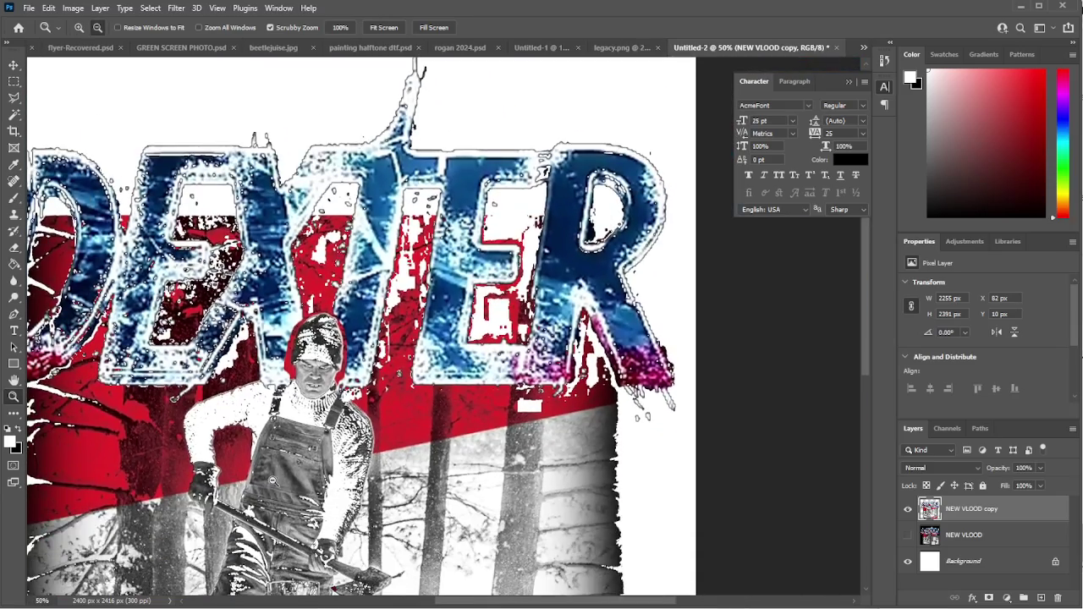
{"action": "left_click", "coordinate": [299, 490], "text": "alt"}
{"action": "left_click", "coordinate": [299, 491], "text": "alt"}
{"action": "left_click", "coordinate": [261, 496]}
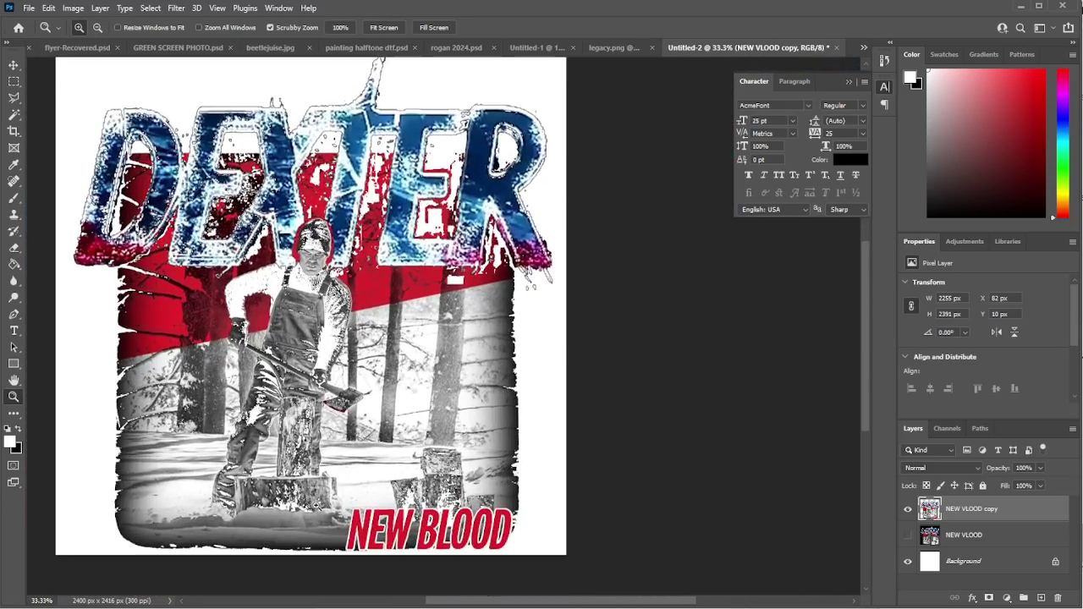
{"action": "scroll", "coordinate": [234, 502], "scroll_direction": "down", "scroll_amount": 2}
{"action": "left_click_drag", "start_coordinate": [499, 602], "coordinate": [457, 602]}
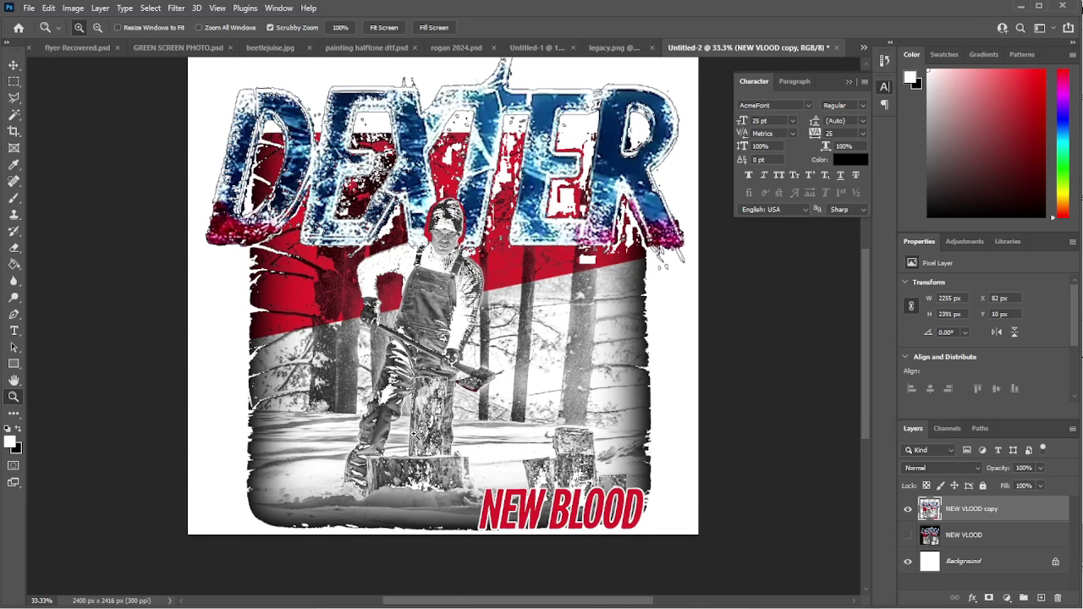
{"action": "scroll", "coordinate": [414, 431], "scroll_direction": "up", "scroll_amount": 1}
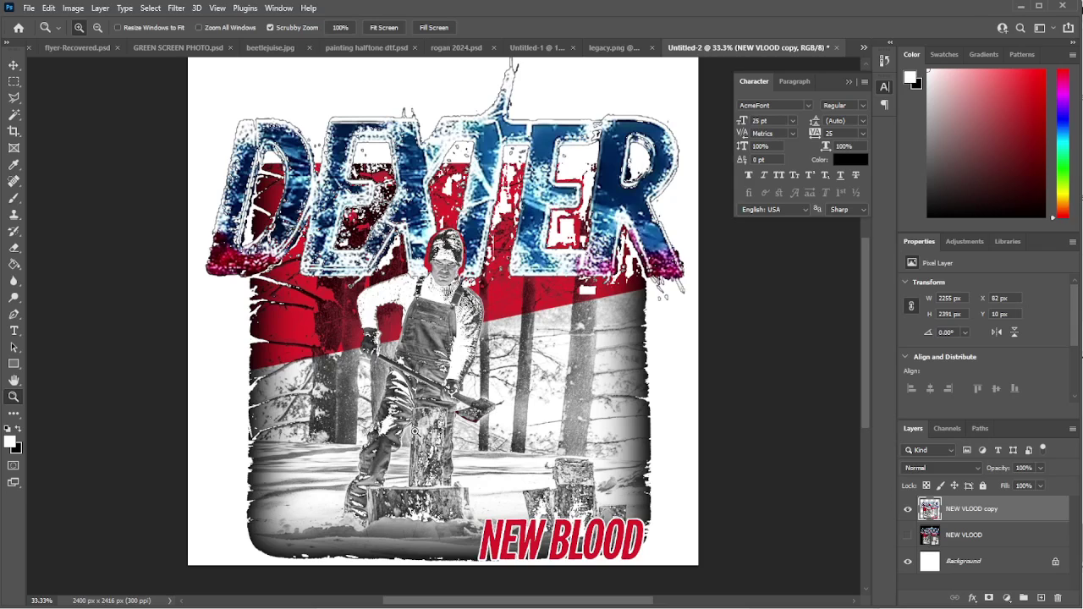
{"action": "scroll", "coordinate": [414, 430], "scroll_direction": "down", "scroll_amount": 1}
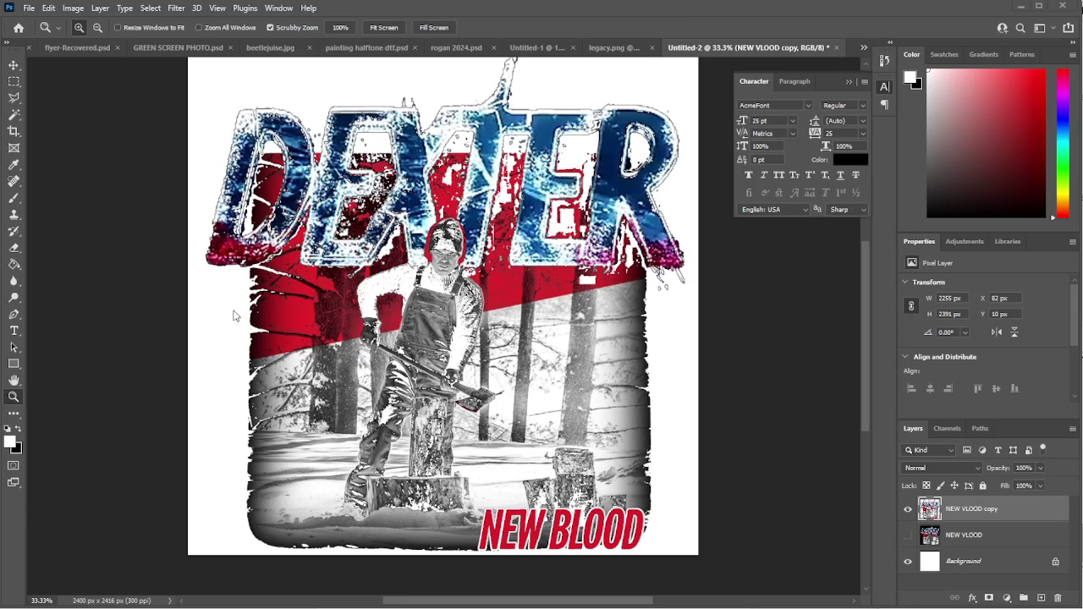
Hide the white Background layer and add a new layer filled with black directly above it.
{"action": "left_click", "coordinate": [908, 562]}
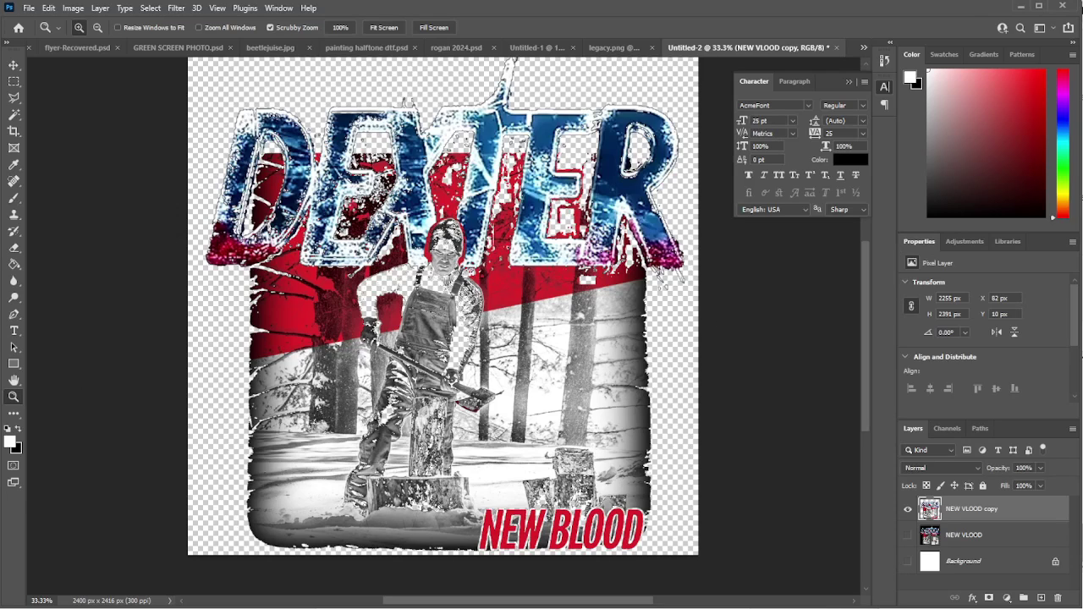
{"action": "left_click", "coordinate": [1040, 597]}
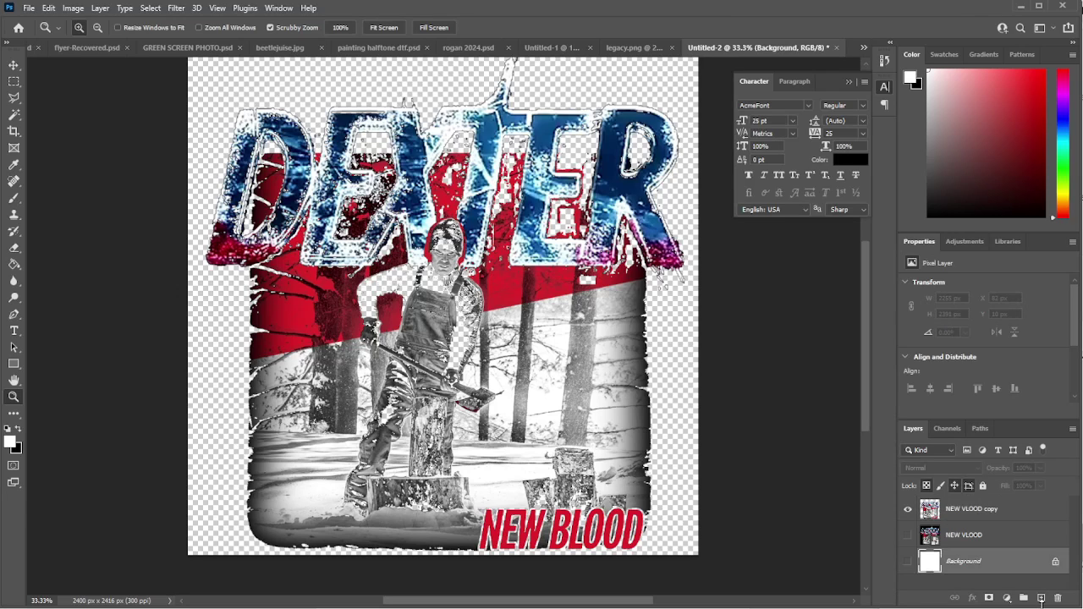
{"action": "left_click", "coordinate": [17, 429]}
{"action": "key", "text": "g"}
{"action": "left_click", "coordinate": [200, 414]}
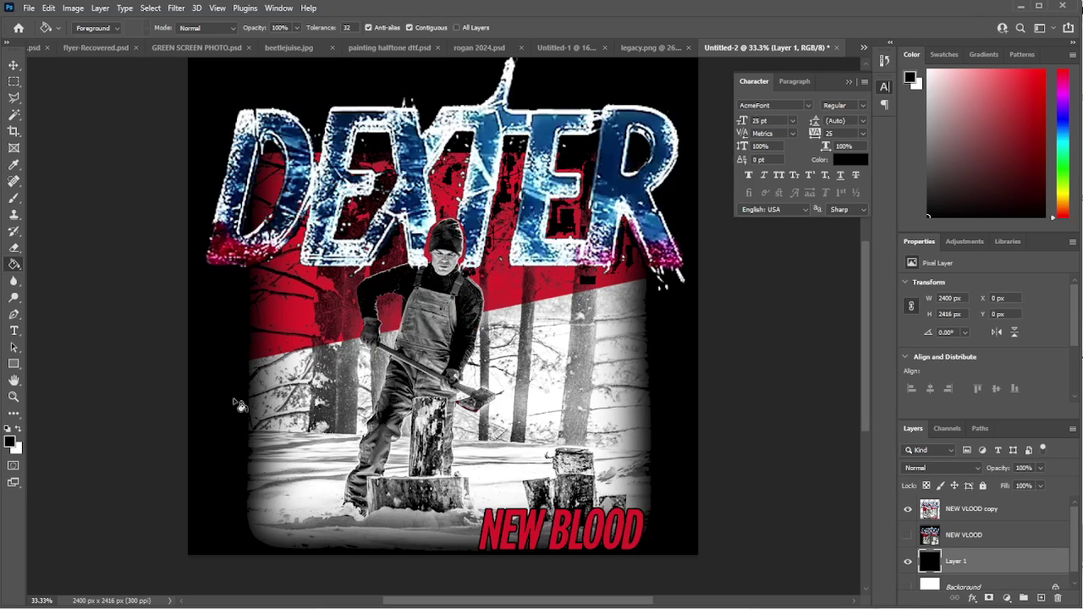
Compare the cut-out artwork with and without the black layer behind it.
{"action": "left_click", "coordinate": [907, 563]}
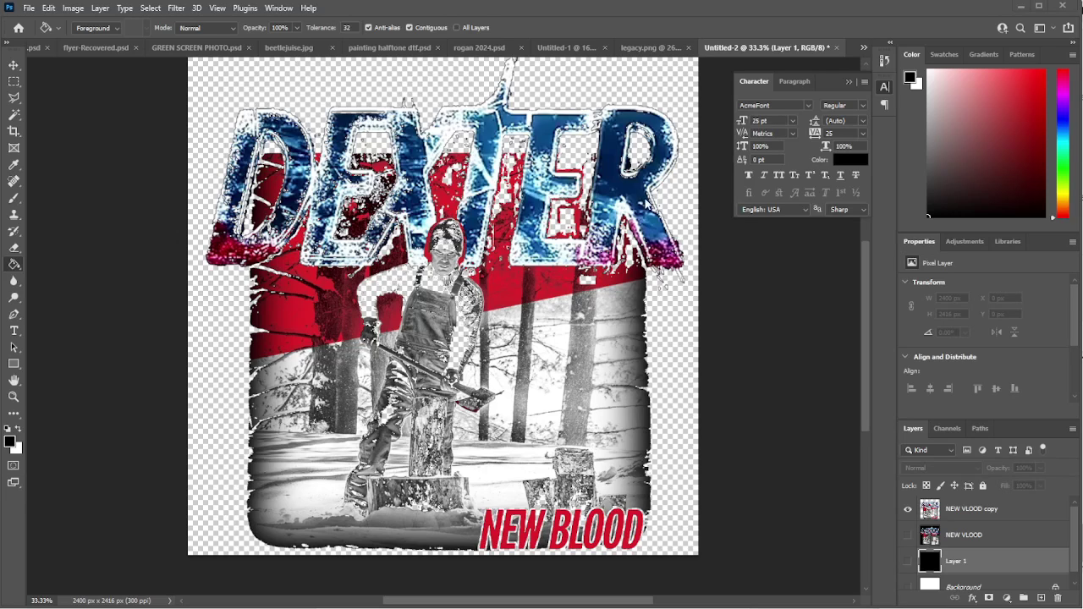
{"action": "left_click", "coordinate": [908, 561]}
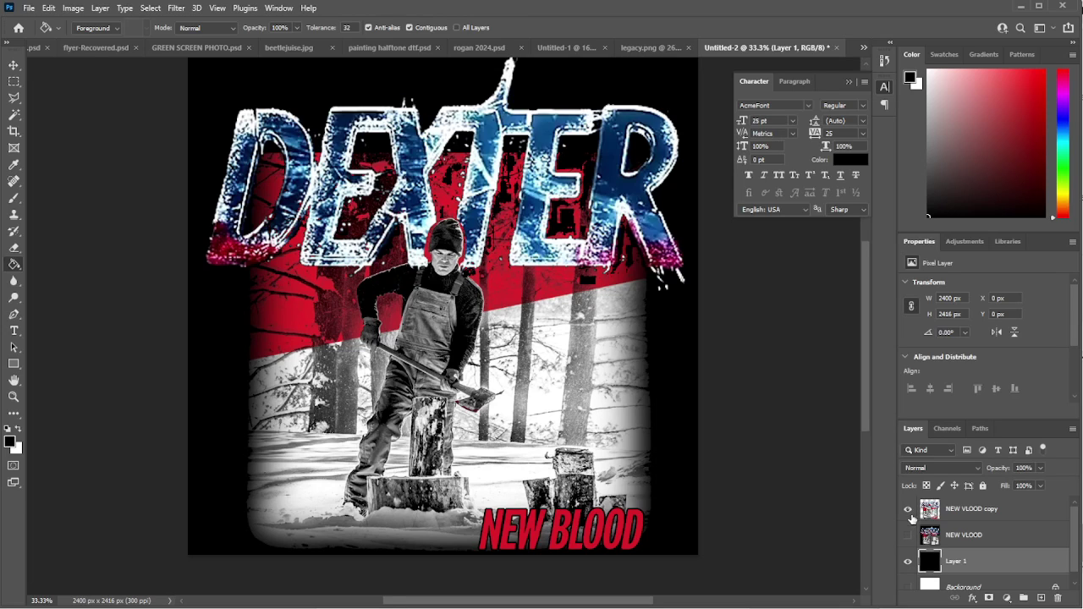
{"action": "left_click", "coordinate": [909, 563]}
{"action": "left_click", "coordinate": [909, 563]}
Duplicate the original NEW VLOOD layer as NEW VLOOD copy 2 in the same document.
{"action": "left_click", "coordinate": [957, 538]}
{"action": "right_click", "coordinate": [959, 540]}
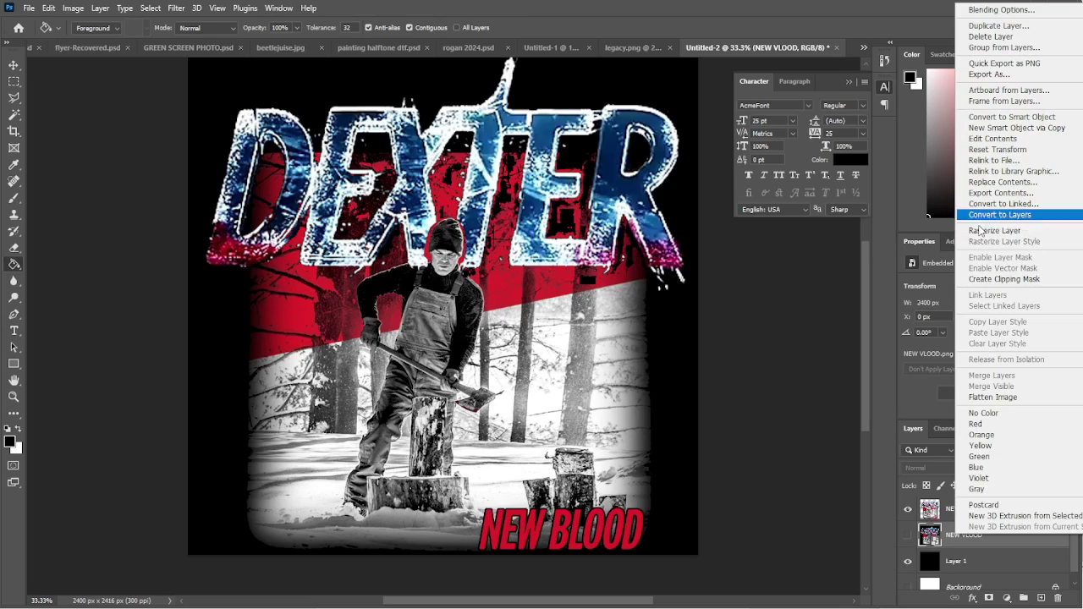
{"action": "left_click", "coordinate": [1015, 30]}
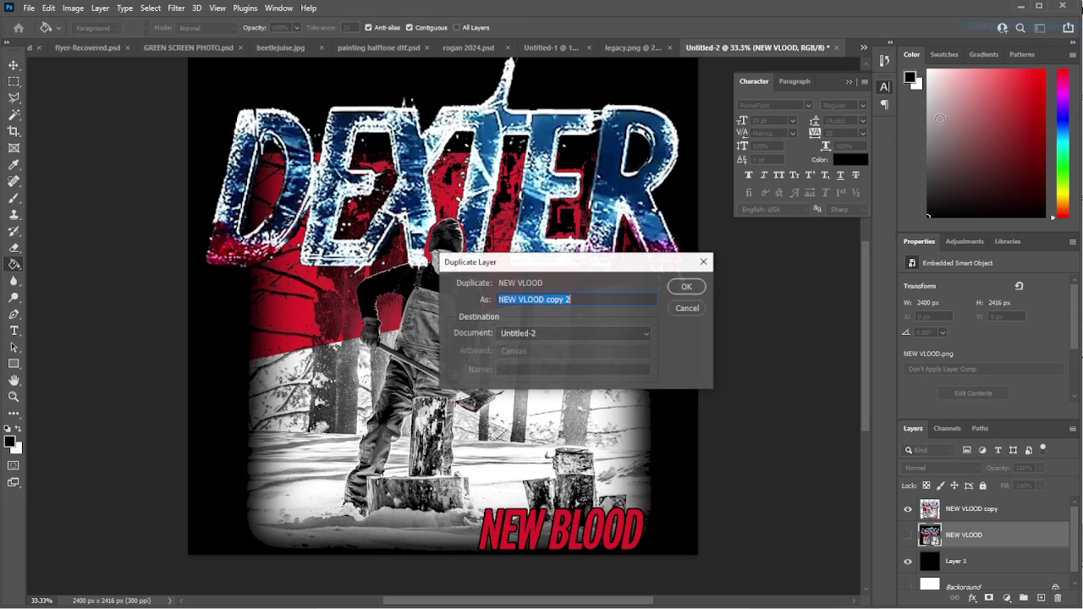
{"action": "left_click", "coordinate": [686, 286]}
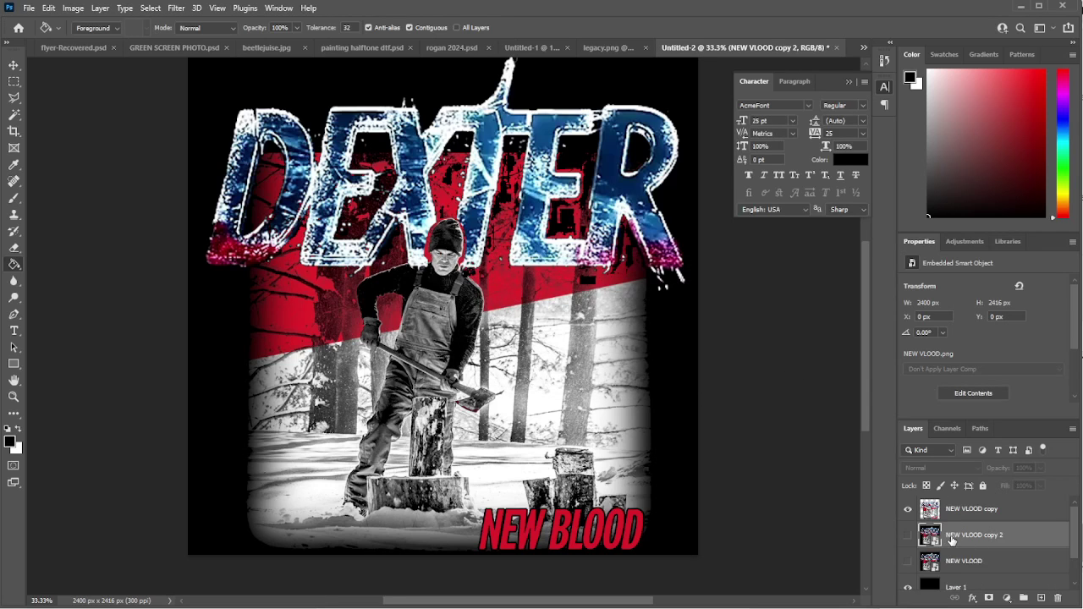
Move NEW VLOOD copy 2 to the top of the stack, show it in place of NEW VLOOD copy, and rasterize it.
{"action": "left_click_drag", "start_coordinate": [951, 540], "coordinate": [951, 506]}
{"action": "left_click", "coordinate": [908, 535]}
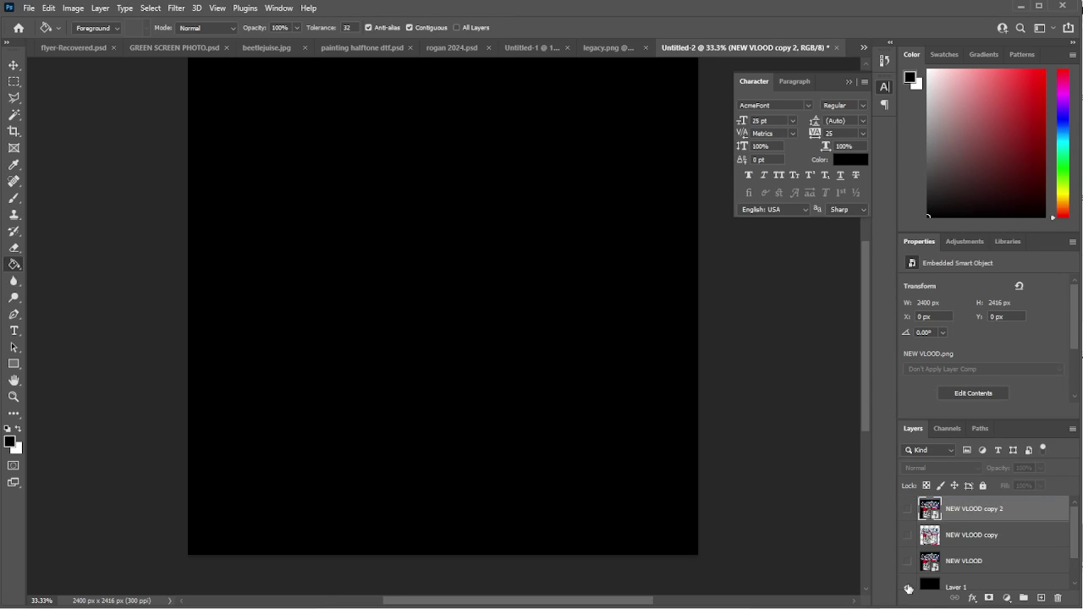
{"action": "left_click", "coordinate": [908, 510]}
{"action": "right_click", "coordinate": [957, 513]}
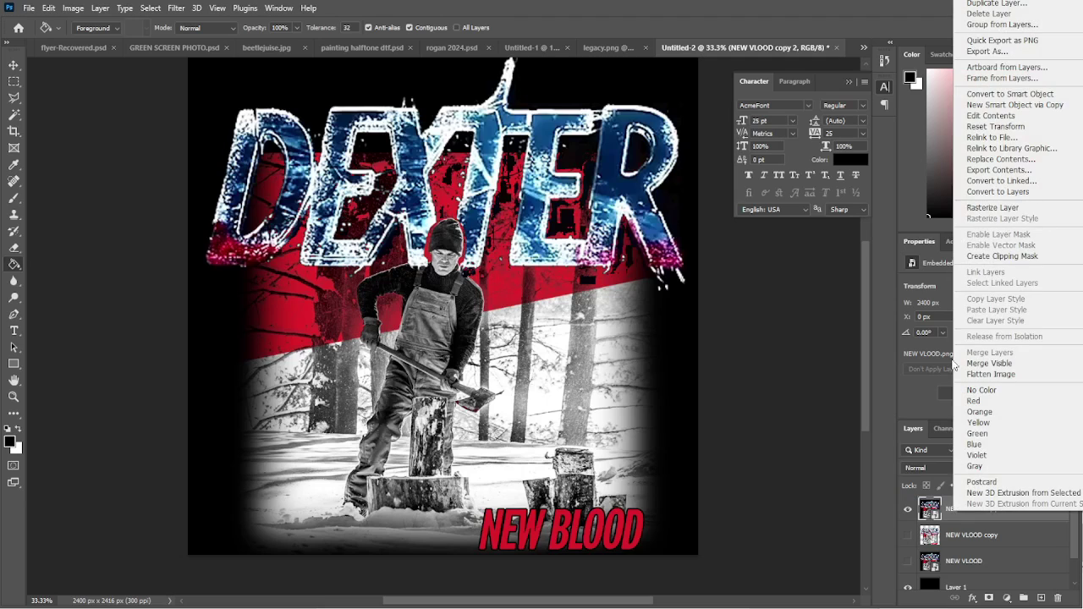
{"action": "left_click", "coordinate": [972, 210]}
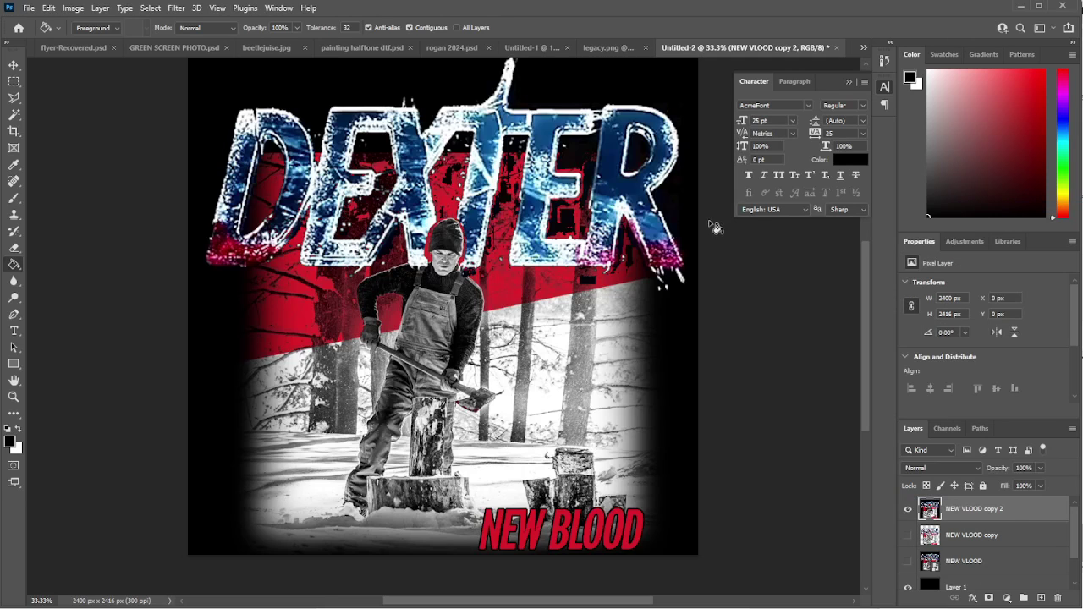
Duplicate the rasterized NEW VLOOD copy 2 layer into a separate document.
{"action": "right_click", "coordinate": [958, 511]}
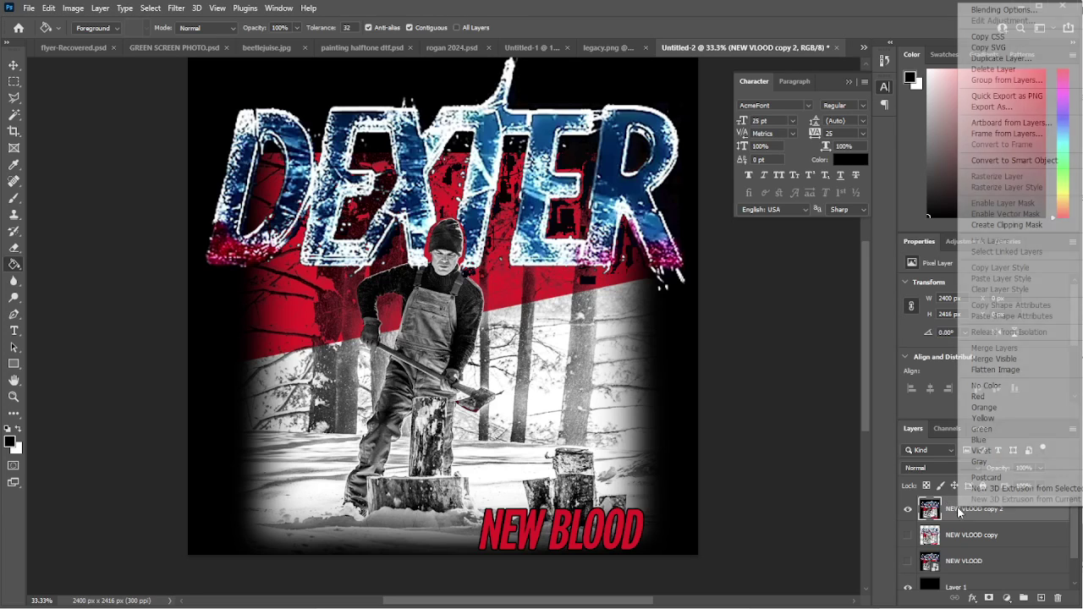
{"action": "left_click", "coordinate": [1007, 59]}
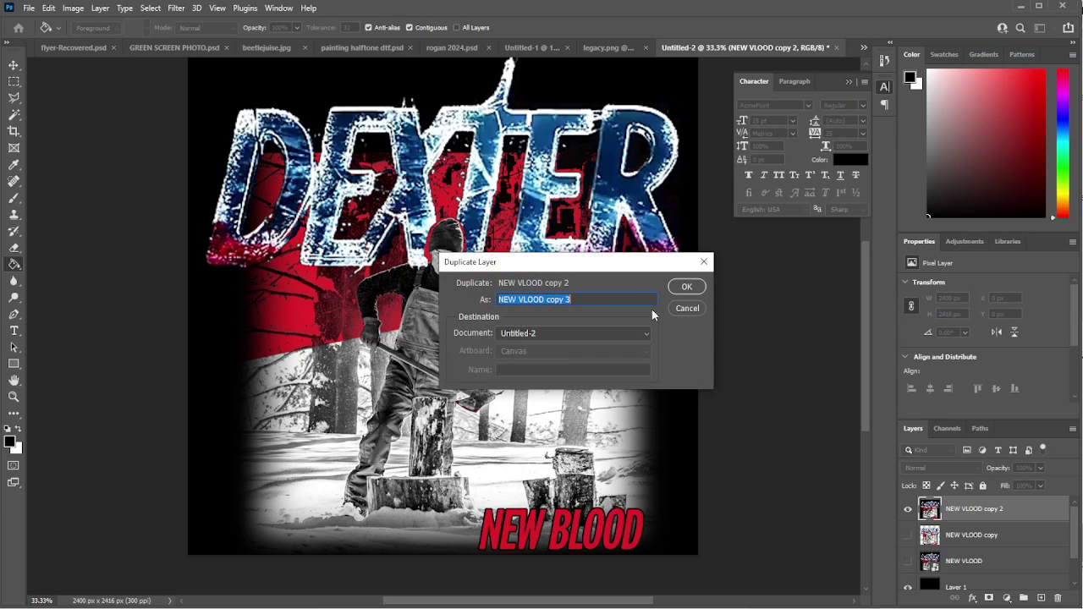
{"action": "left_click", "coordinate": [612, 337]}
{"action": "left_click", "coordinate": [550, 461]}
{"action": "left_click", "coordinate": [687, 287]}
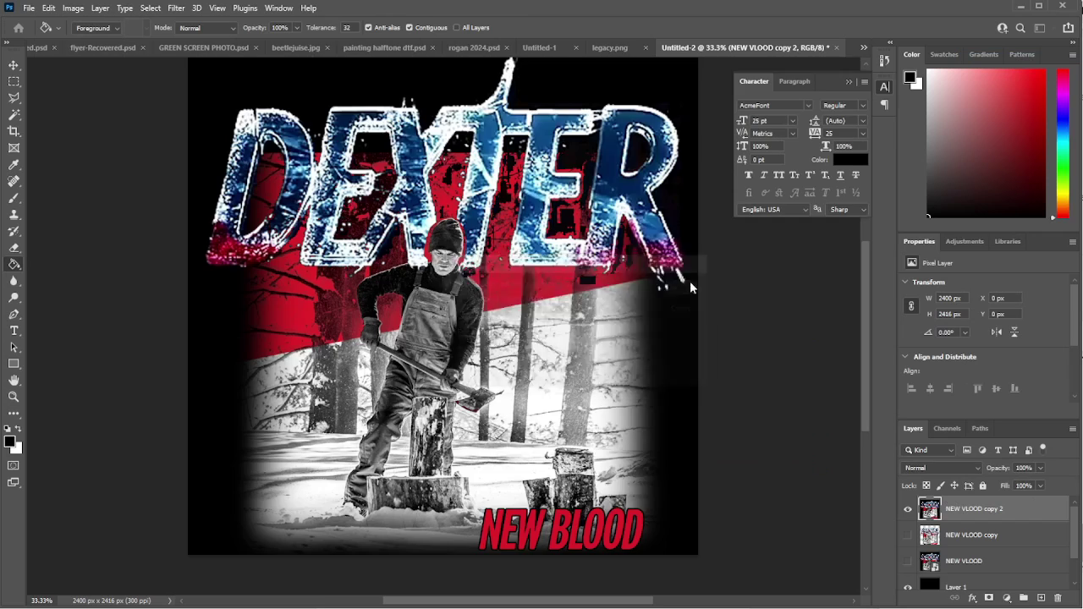
Float the Untitled-8 copy in its own window and split its RGB channels into separate grayscale documents.
{"action": "left_click", "coordinate": [14, 65]}
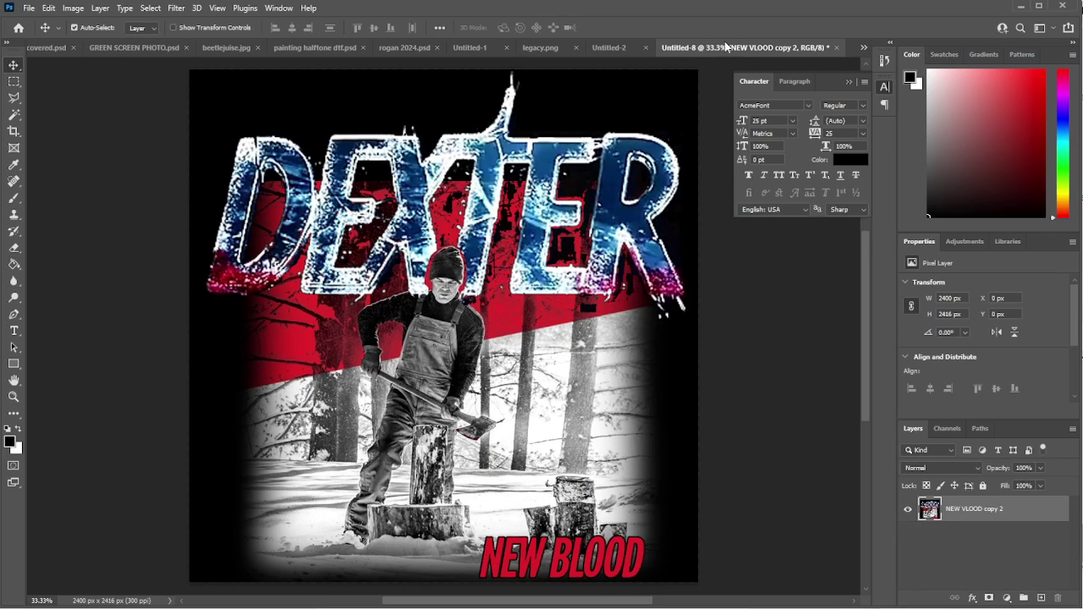
{"action": "left_click_drag", "start_coordinate": [729, 48], "coordinate": [481, 44]}
{"action": "left_click", "coordinate": [621, 48]}
{"action": "left_click", "coordinate": [790, 51]}
{"action": "left_click_drag", "start_coordinate": [790, 51], "coordinate": [430, 60]}
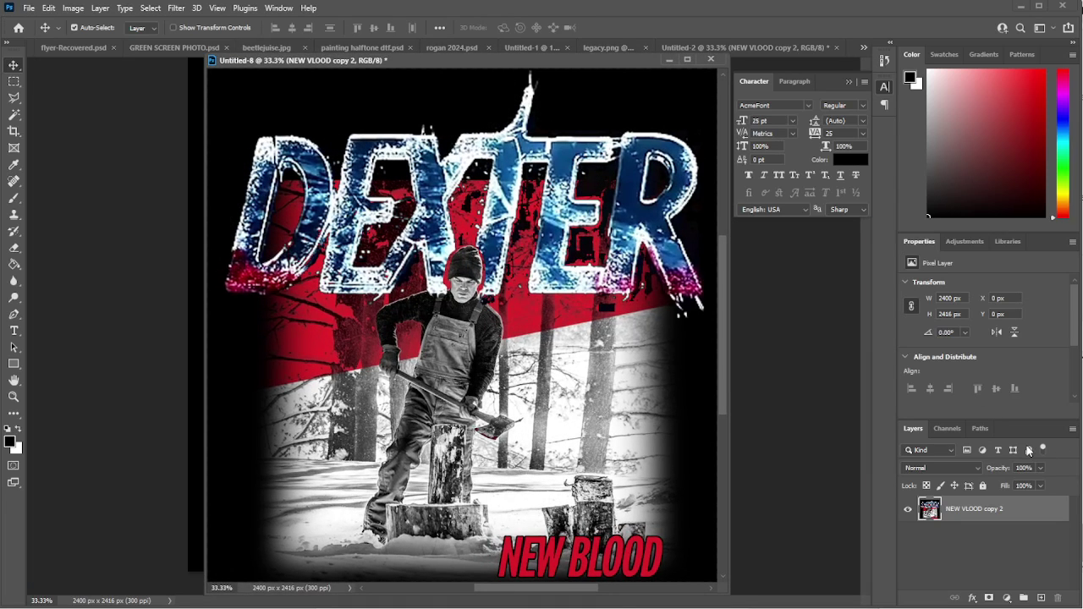
{"action": "left_click", "coordinate": [948, 428]}
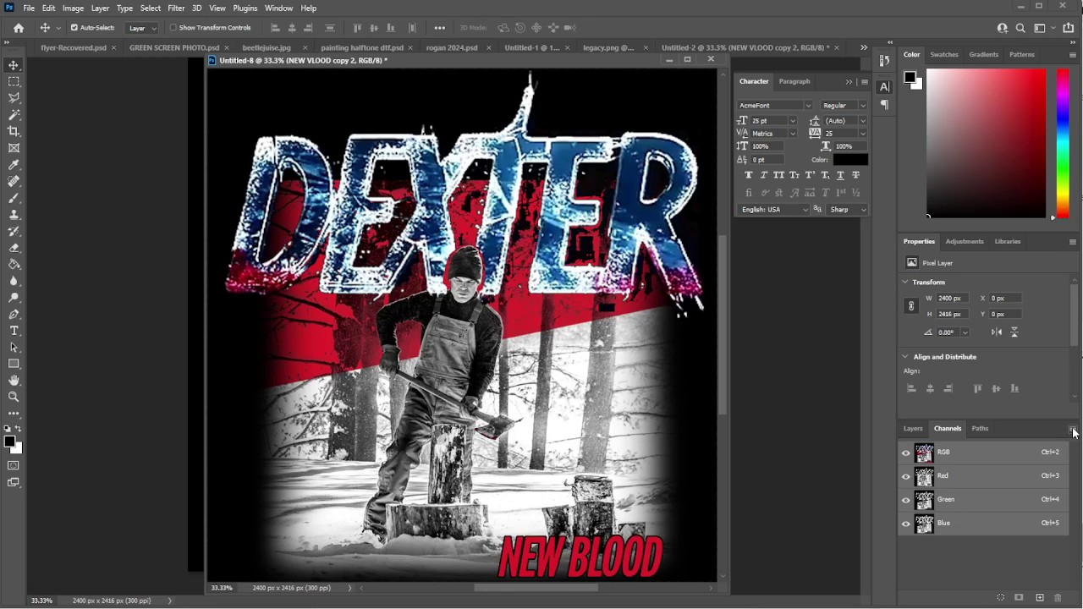
{"action": "left_click", "coordinate": [1072, 430]}
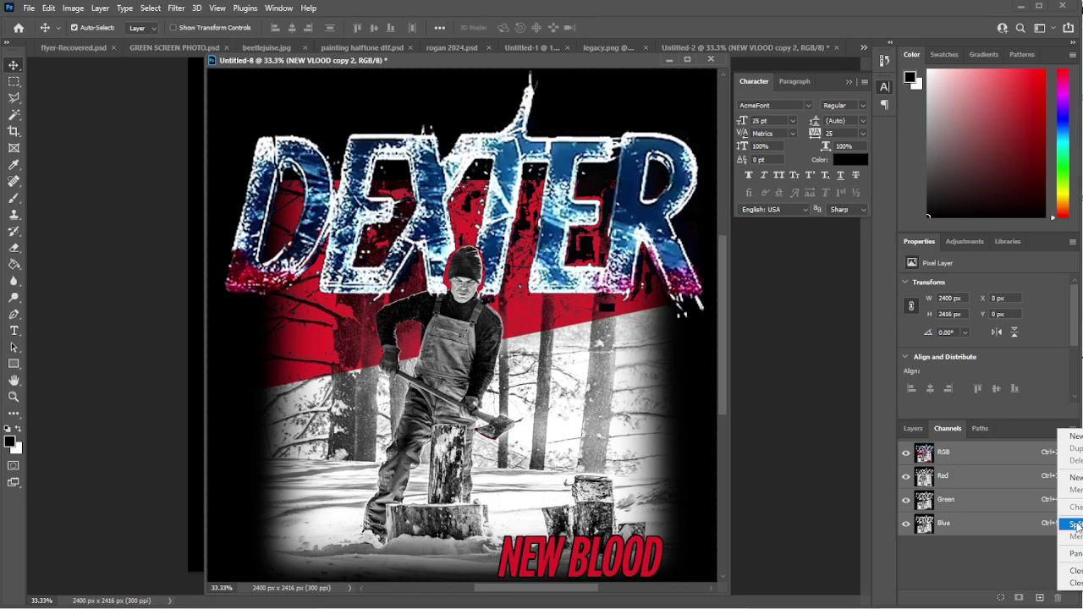
{"action": "left_click", "coordinate": [1075, 525]}
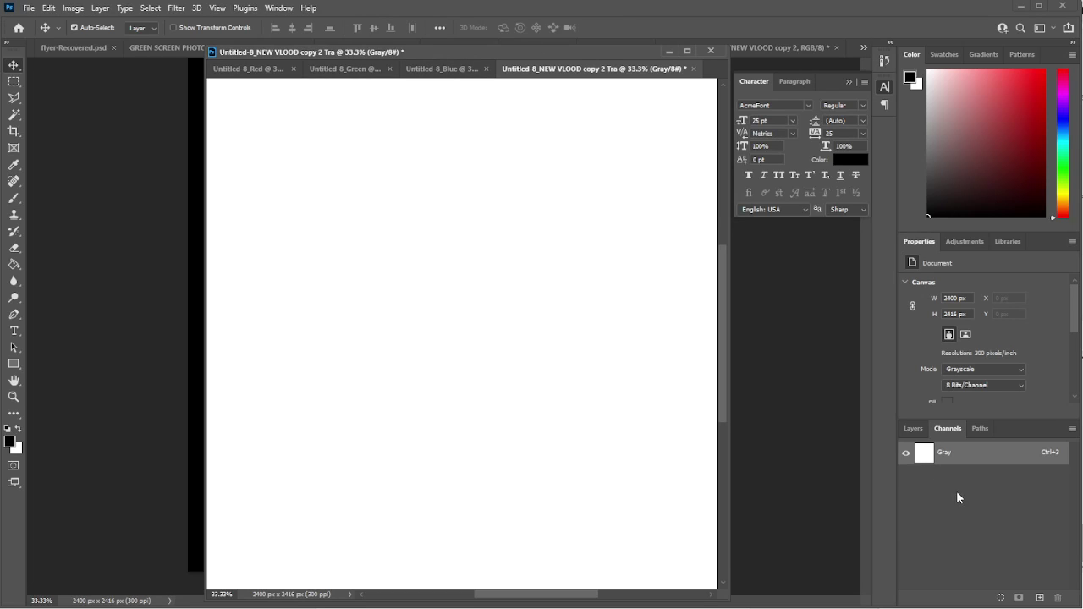
Close all the Untitled-8 documents produced by the RGB channel split.
{"action": "key", "text": "ctrl"}
{"action": "key", "text": "ctrl+w"}
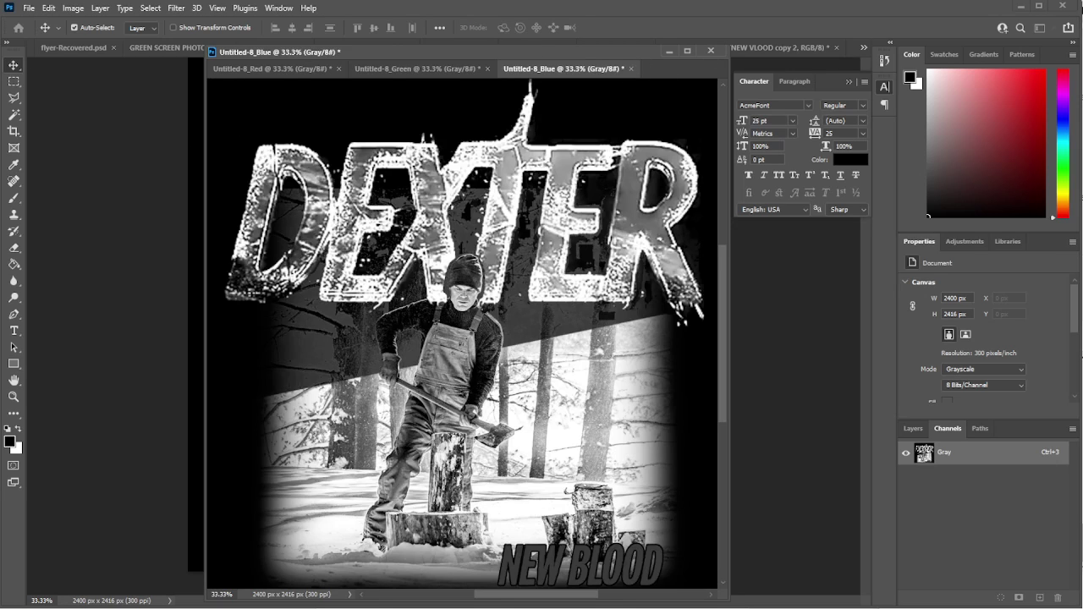
{"action": "key", "text": "ctrl+w"}
{"action": "key", "text": "ctrl+w"}
{"action": "key", "text": "ctrl+w"}
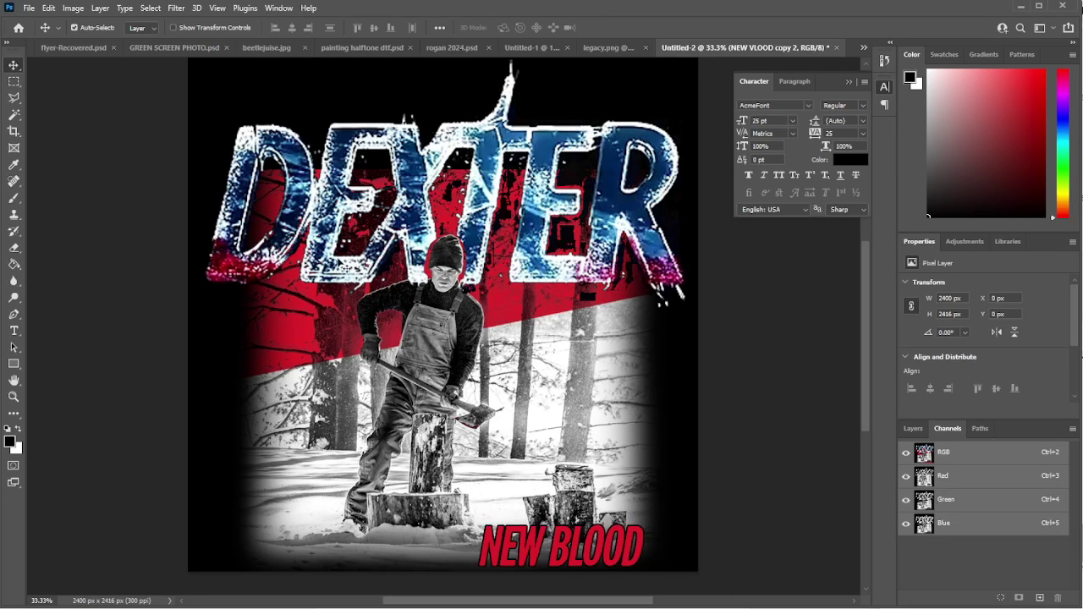
Duplicate the NEW VLOOD copy 2 layer from Untitled-2 into a new document.
{"action": "left_click", "coordinate": [914, 429]}
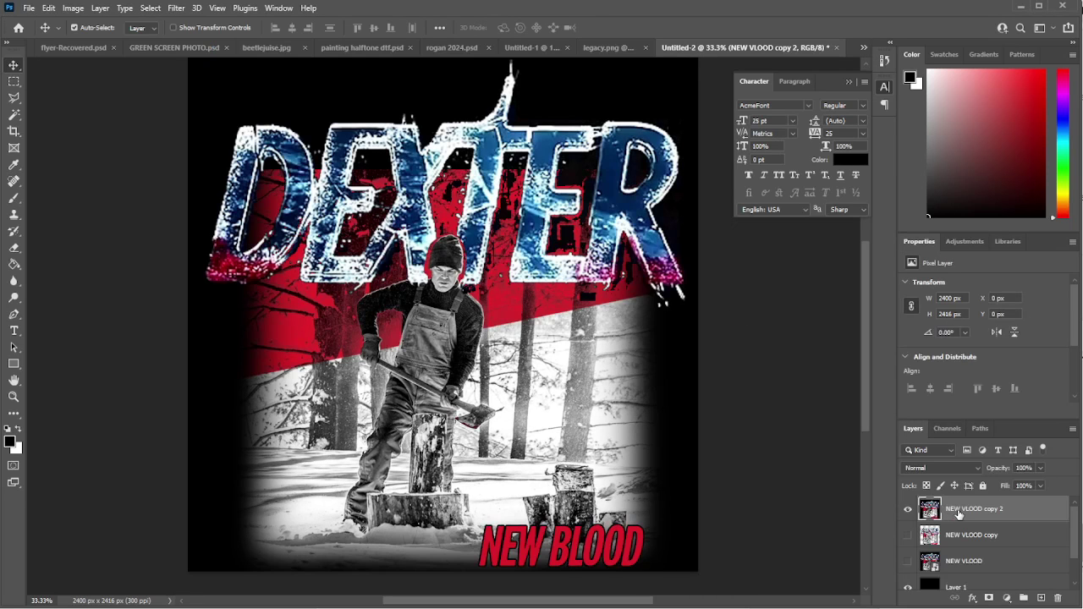
{"action": "right_click", "coordinate": [958, 512]}
{"action": "left_click", "coordinate": [1003, 61]}
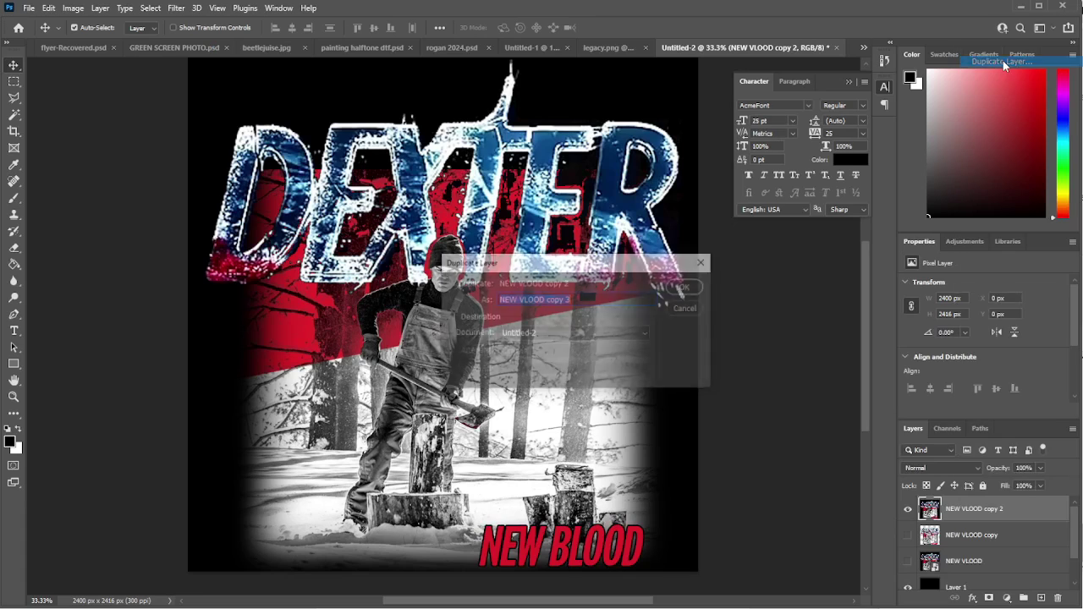
{"action": "left_click", "coordinate": [597, 335]}
{"action": "left_click", "coordinate": [550, 464]}
{"action": "left_click", "coordinate": [687, 286]}
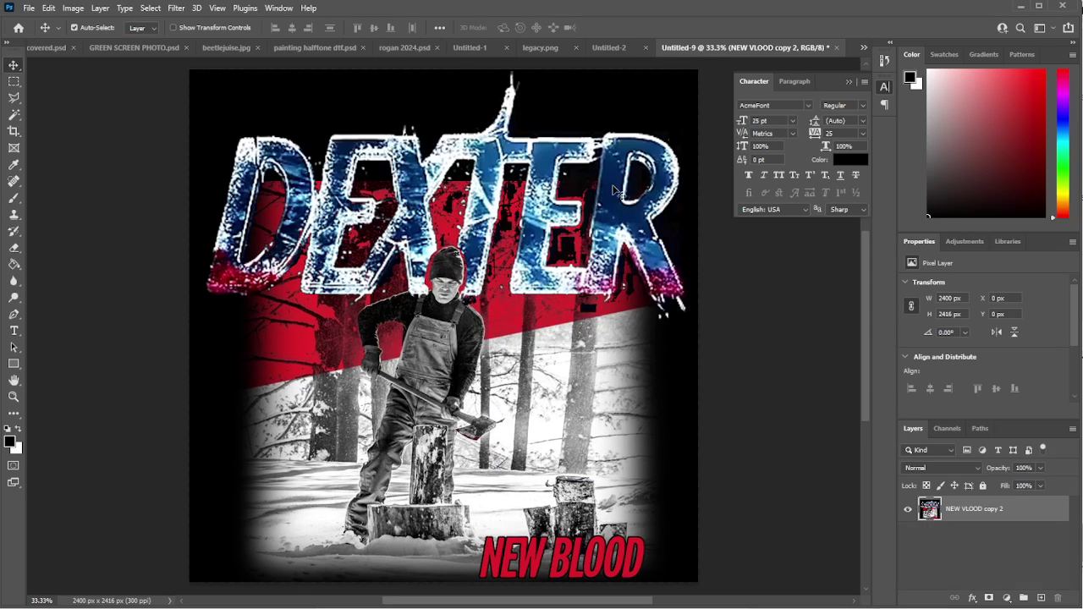
Convert the new document to CMYK Color and split its channels into separate documents.
{"action": "left_click", "coordinate": [74, 8]}
{"action": "mouse_move", "coordinate": [85, 22]}
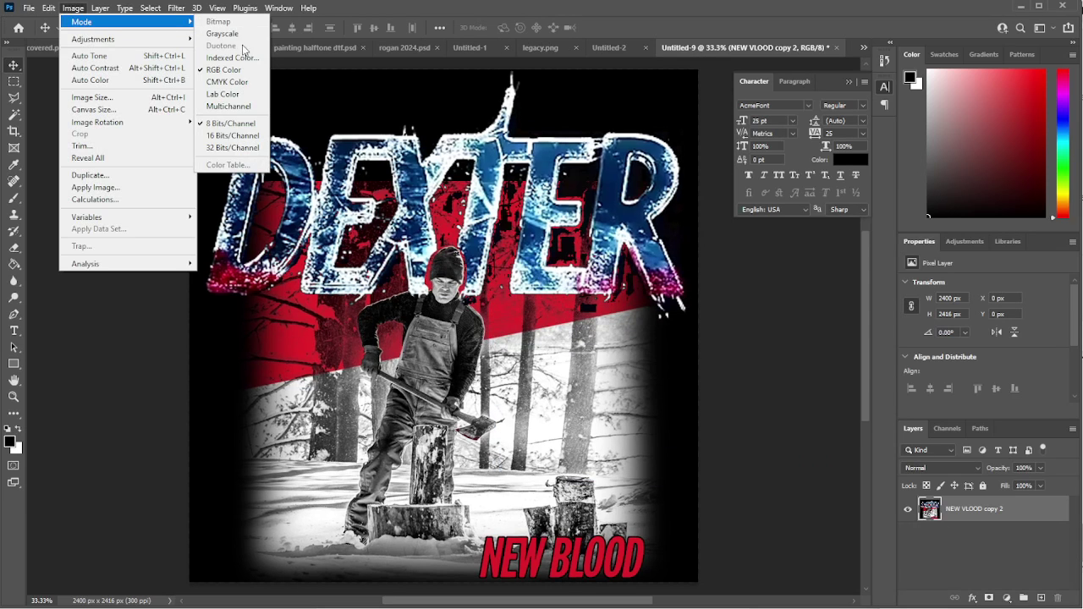
{"action": "left_click", "coordinate": [236, 82]}
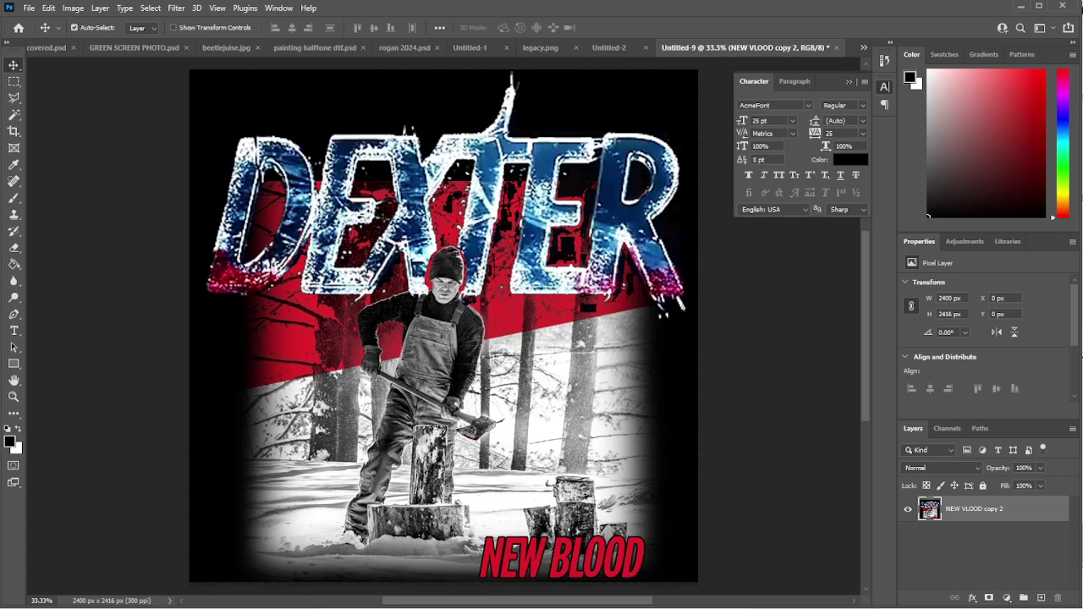
{"action": "left_click", "coordinate": [947, 428]}
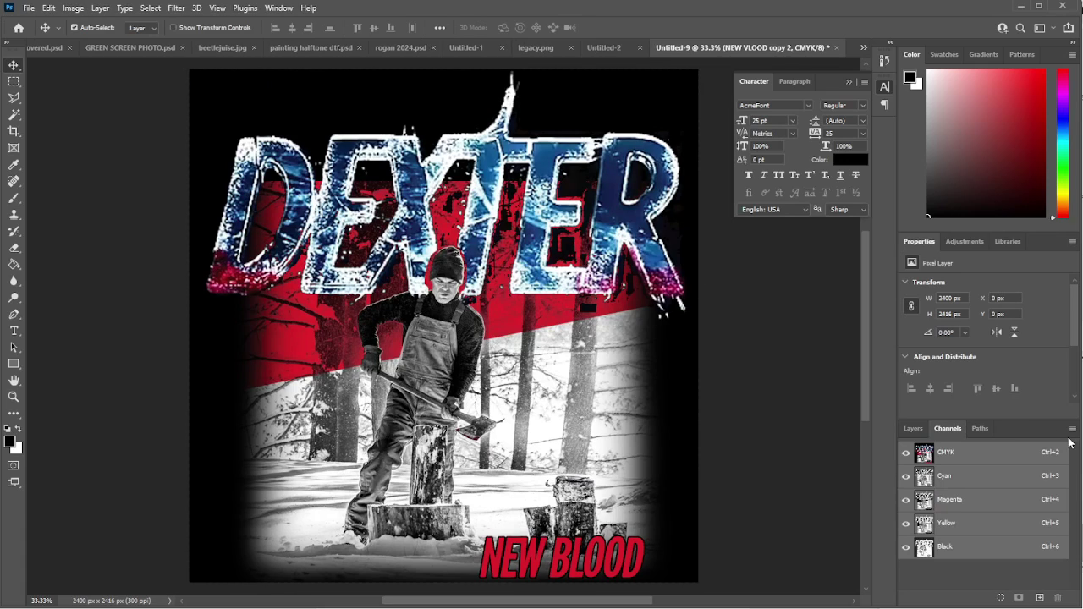
{"action": "left_click", "coordinate": [1073, 434]}
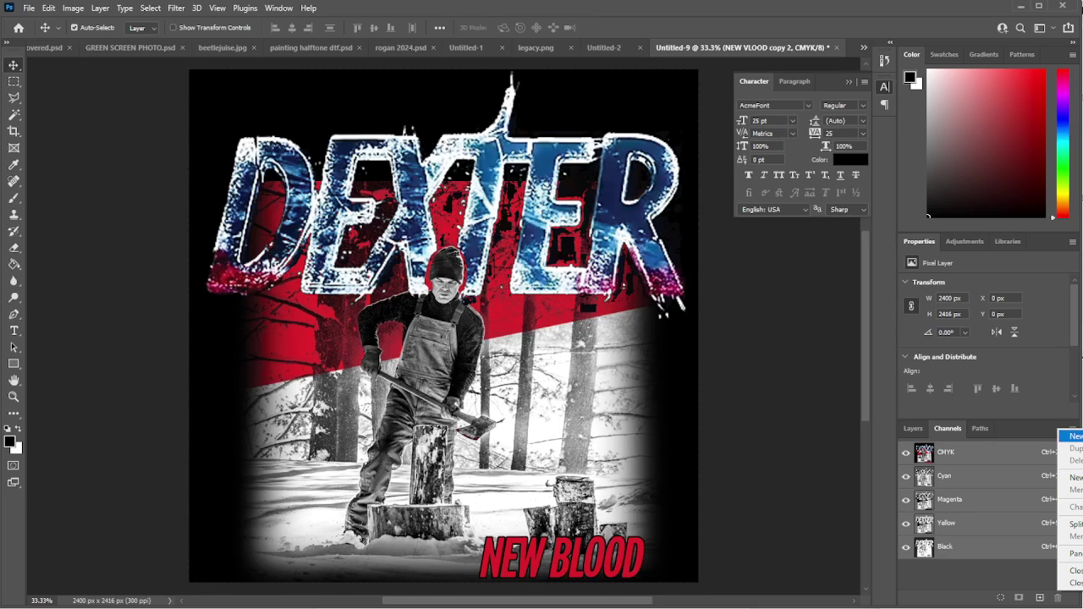
{"action": "left_click", "coordinate": [1073, 524]}
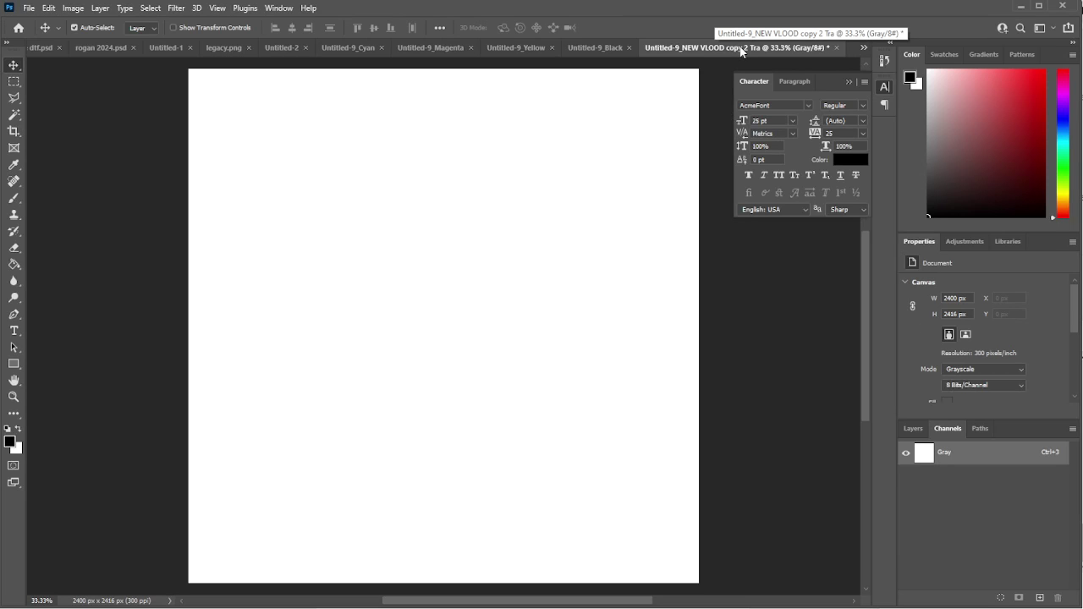
Darken the blacks of the Untitled-9_Black document with Levels, setting the black input level to 27.
{"action": "left_click", "coordinate": [592, 49]}
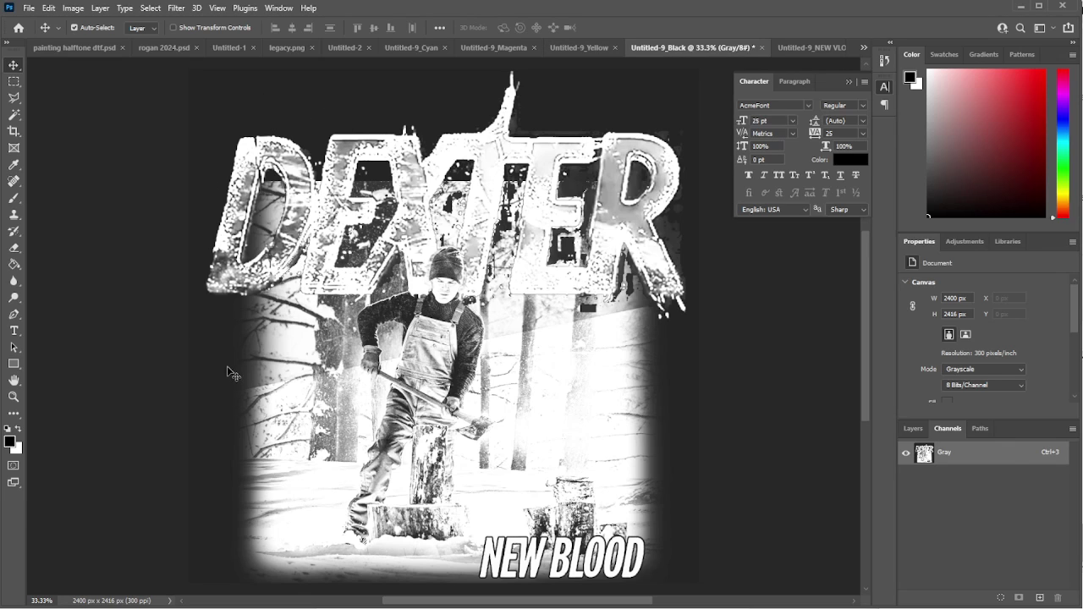
{"action": "left_click", "coordinate": [72, 10]}
{"action": "mouse_move", "coordinate": [160, 39]}
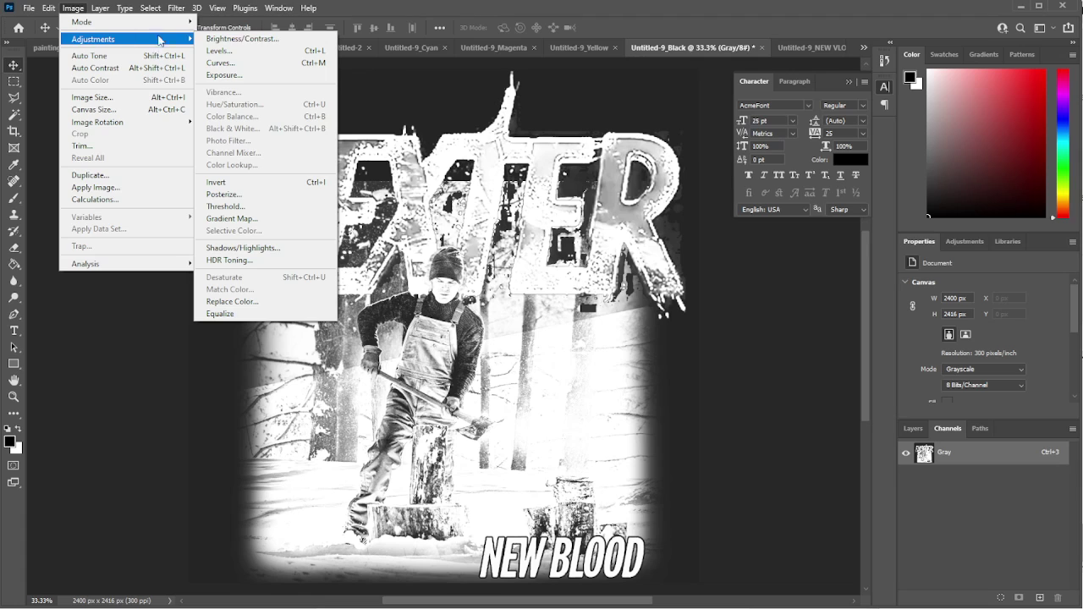
{"action": "left_click", "coordinate": [222, 51]}
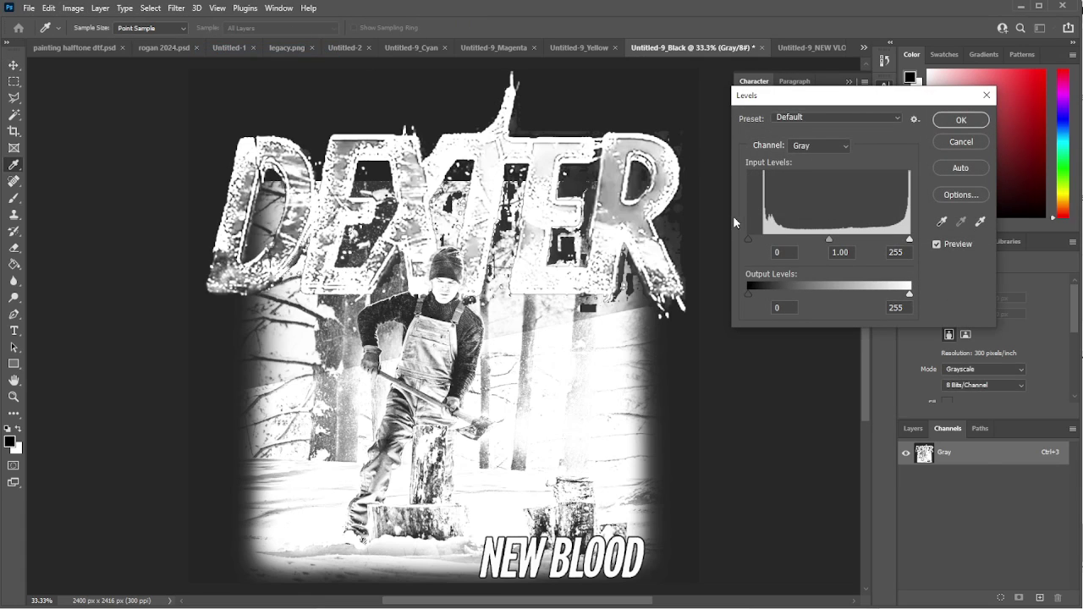
{"action": "left_click_drag", "start_coordinate": [753, 238], "coordinate": [767, 234]}
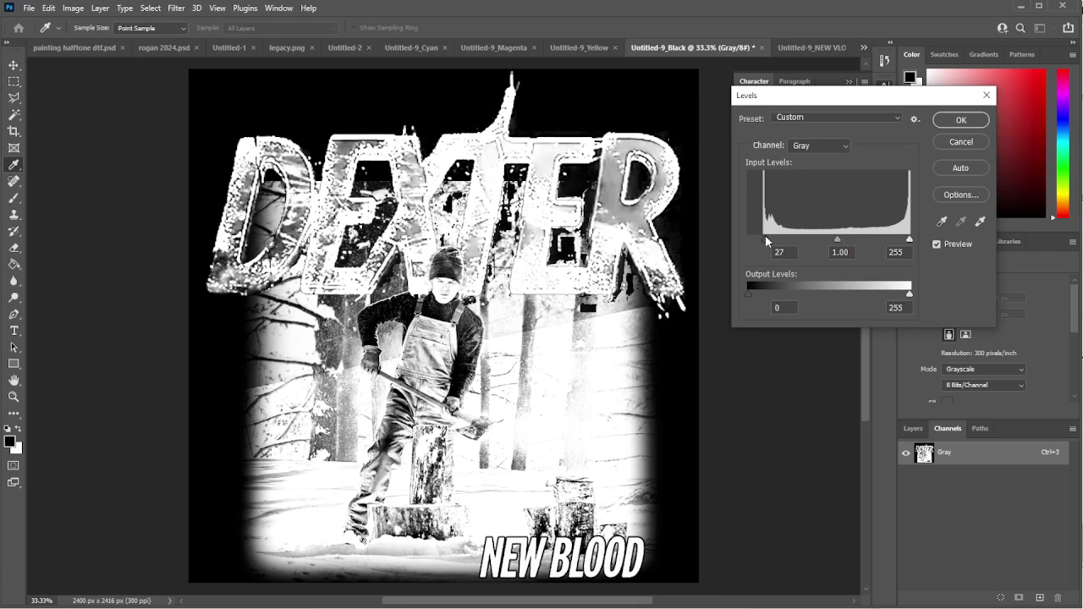
{"action": "left_click", "coordinate": [964, 121]}
{"action": "key", "text": "v"}
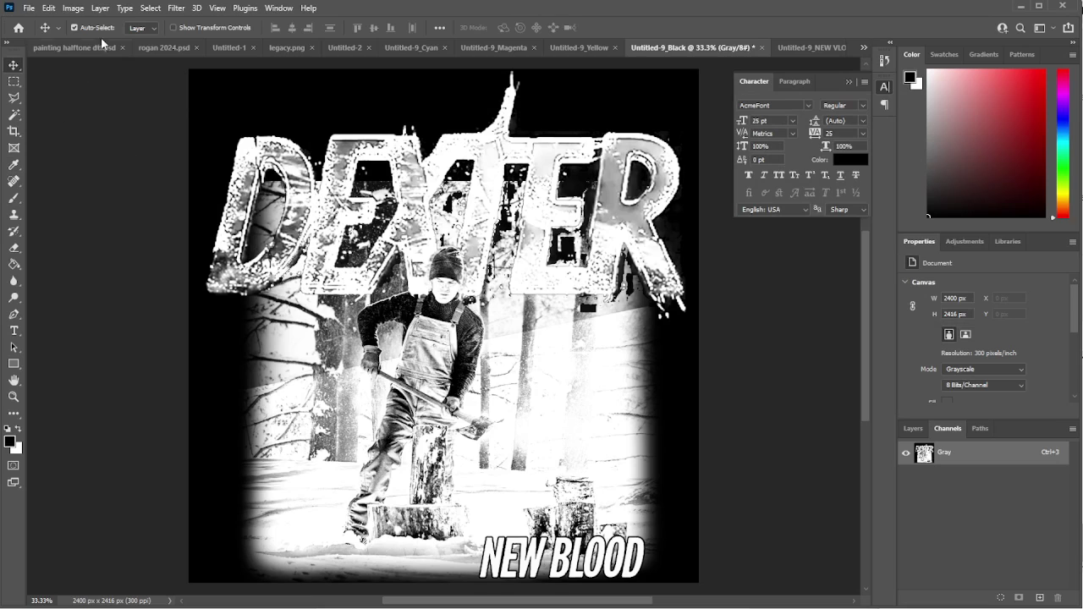
Select the black areas of the Untitled-9_Black document with Color Range, using Sampled Colors and a reduced fuzziness.
{"action": "left_click", "coordinate": [73, 10]}
{"action": "mouse_move", "coordinate": [84, 23]}
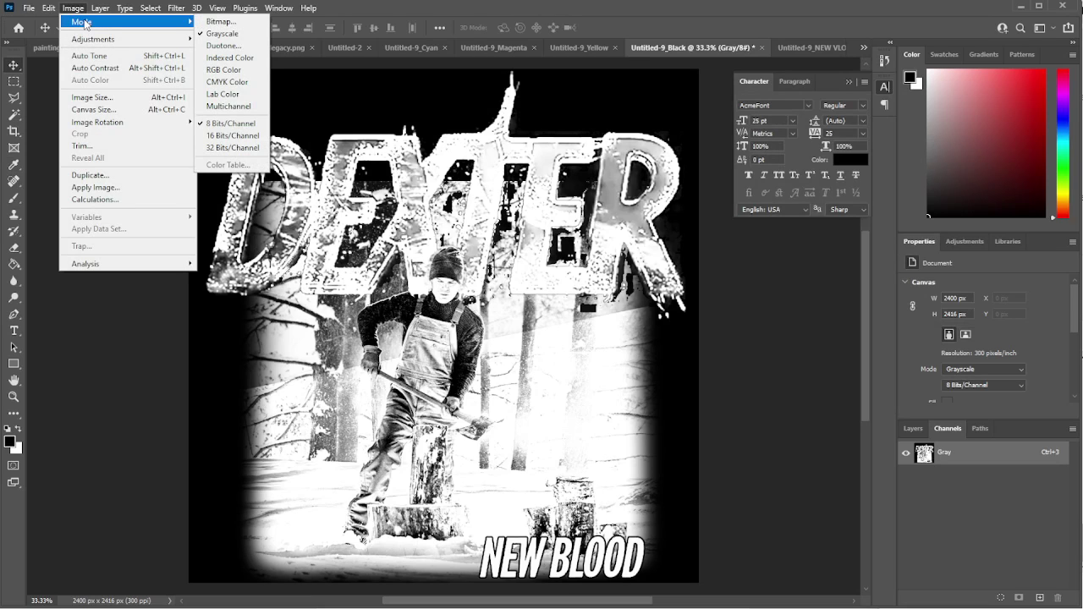
{"action": "left_click", "coordinate": [14, 114]}
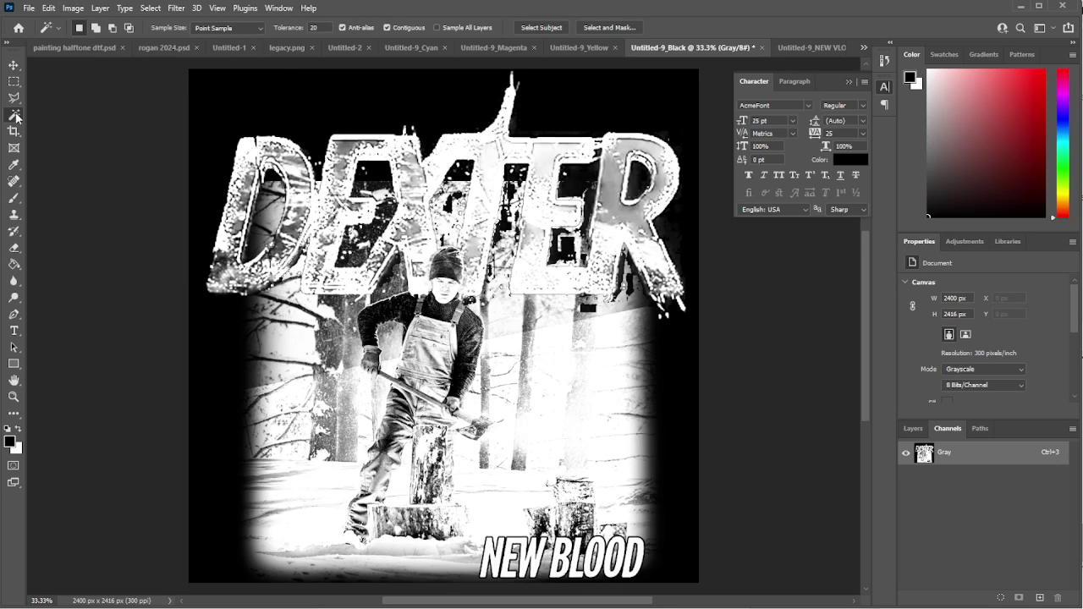
{"action": "left_click", "coordinate": [321, 110]}
{"action": "left_click", "coordinate": [151, 9]}
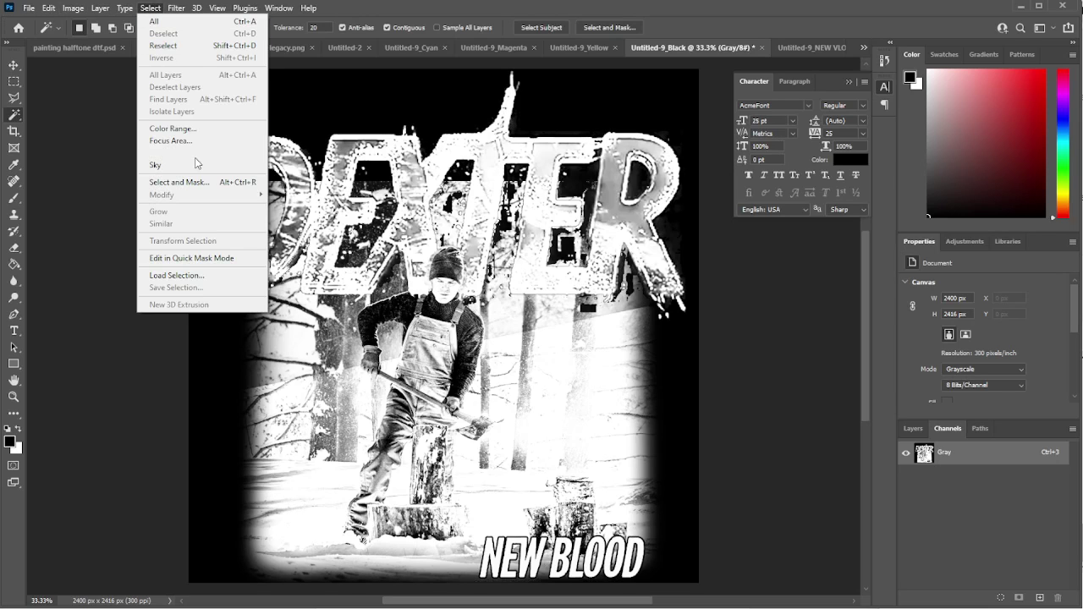
{"action": "left_click", "coordinate": [173, 129]}
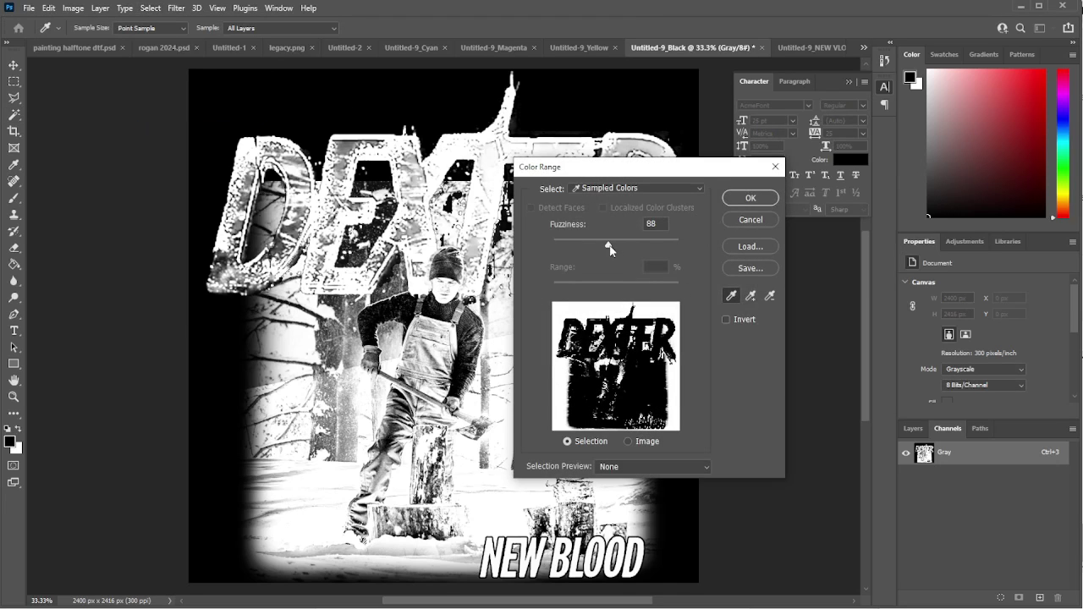
{"action": "mouse_move", "coordinate": [610, 247]}
{"action": "left_mouse_down"}
{"action": "mouse_move", "coordinate": [629, 248]}
{"action": "mouse_move", "coordinate": [584, 249]}
{"action": "mouse_move", "coordinate": [600, 249]}
{"action": "left_mouse_up"}
{"action": "left_click", "coordinate": [750, 198]}
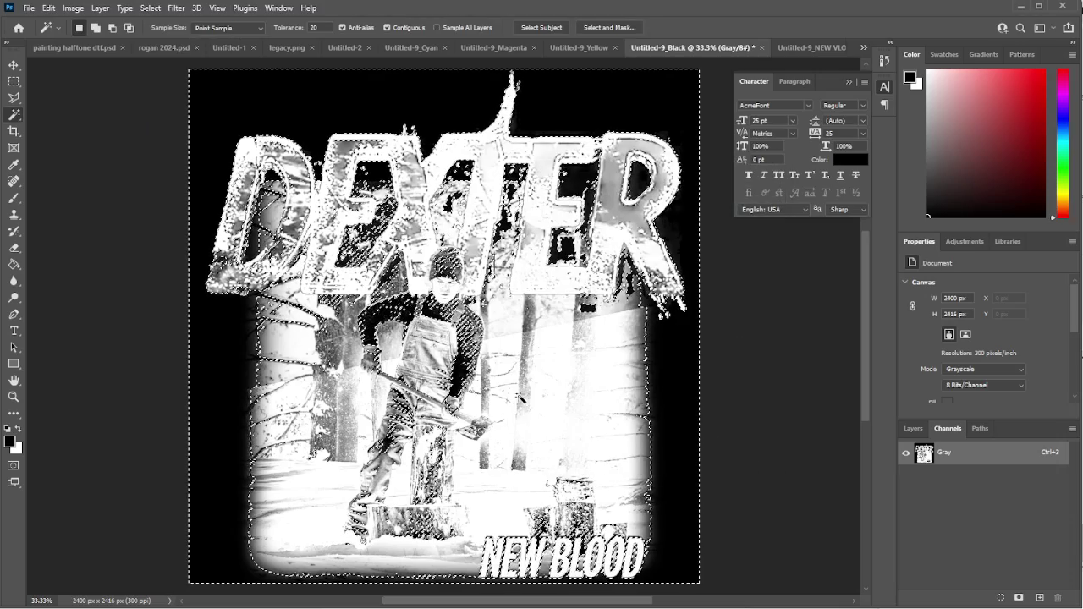
Float the Untitled-9_Black document in its own window beside the original Untitled-2 artwork.
{"action": "left_click_drag", "start_coordinate": [684, 47], "coordinate": [784, 60]}
{"action": "left_click", "coordinate": [683, 49]}
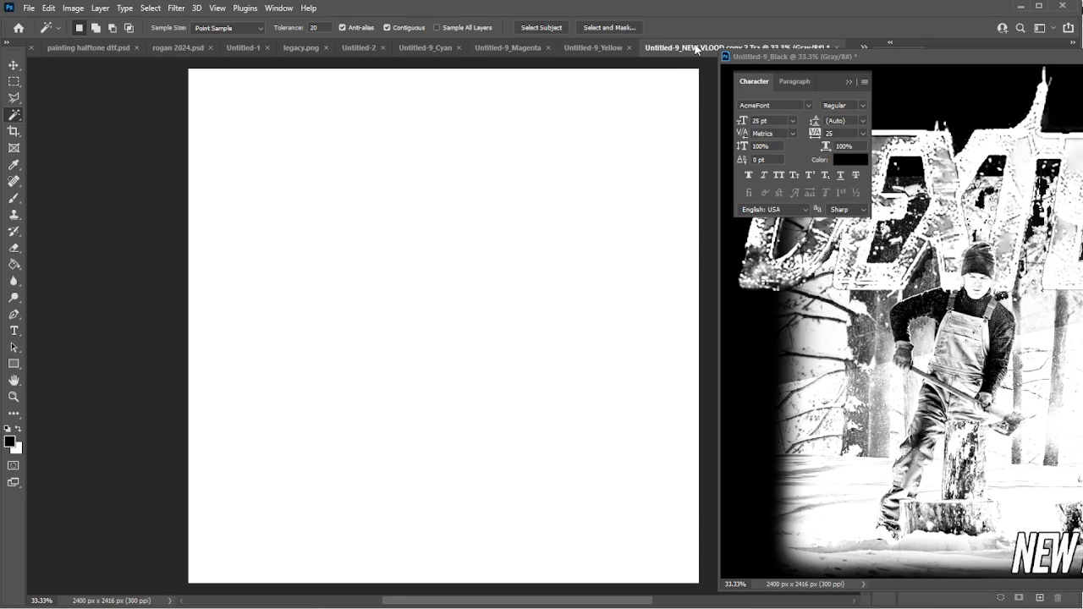
{"action": "left_click", "coordinate": [862, 46]}
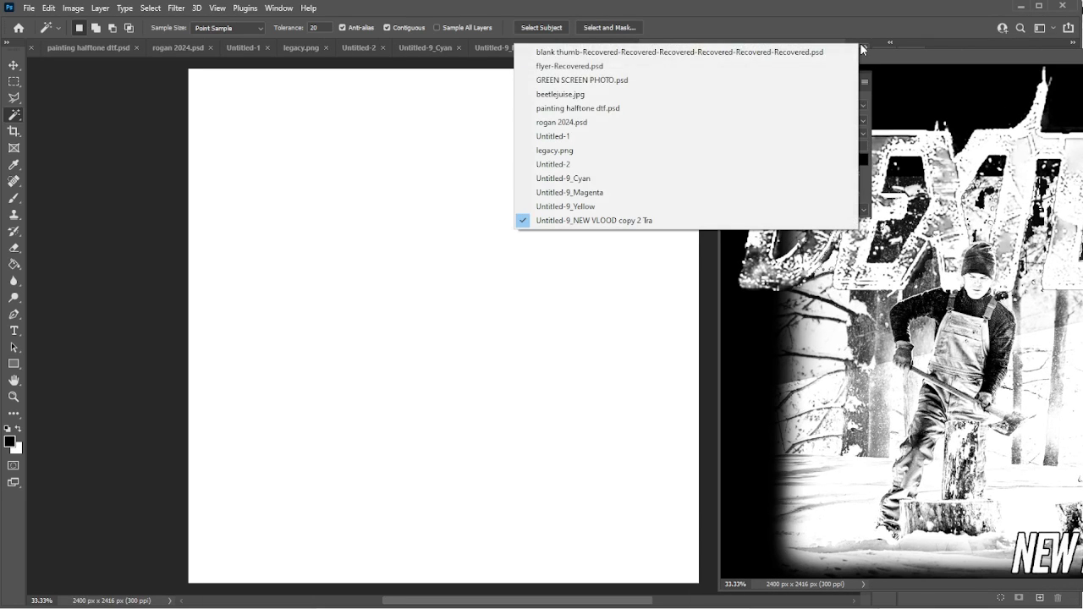
{"action": "left_click", "coordinate": [616, 165]}
{"action": "left_click", "coordinate": [943, 63]}
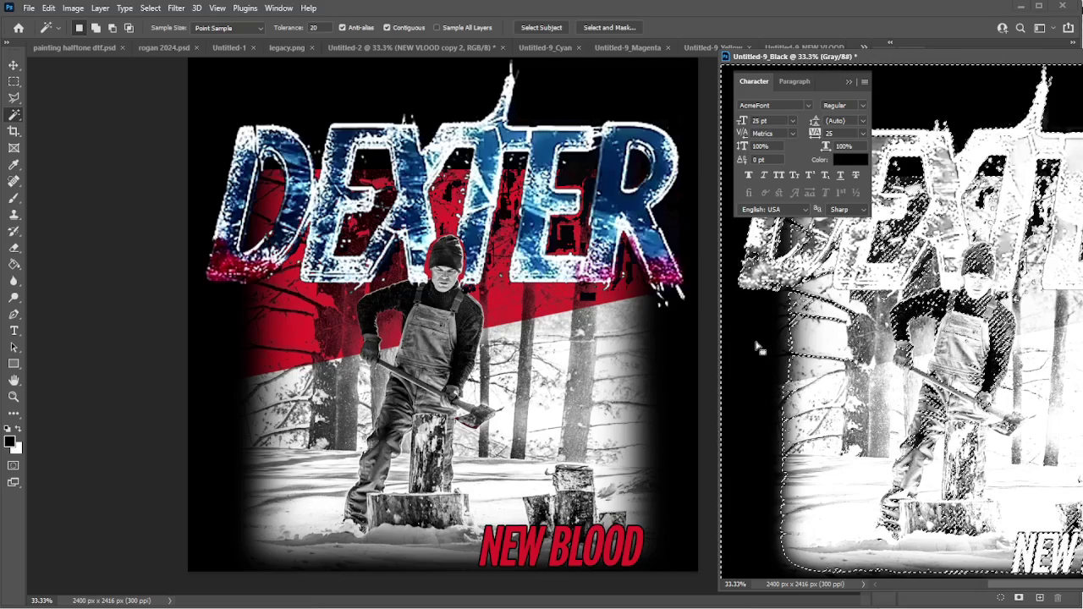
Transfer the selection from Untitled-9_Black onto the Untitled-2 artwork, aligned with its canvas, and close the Black document.
{"action": "left_click_drag", "start_coordinate": [754, 333], "coordinate": [217, 327]}
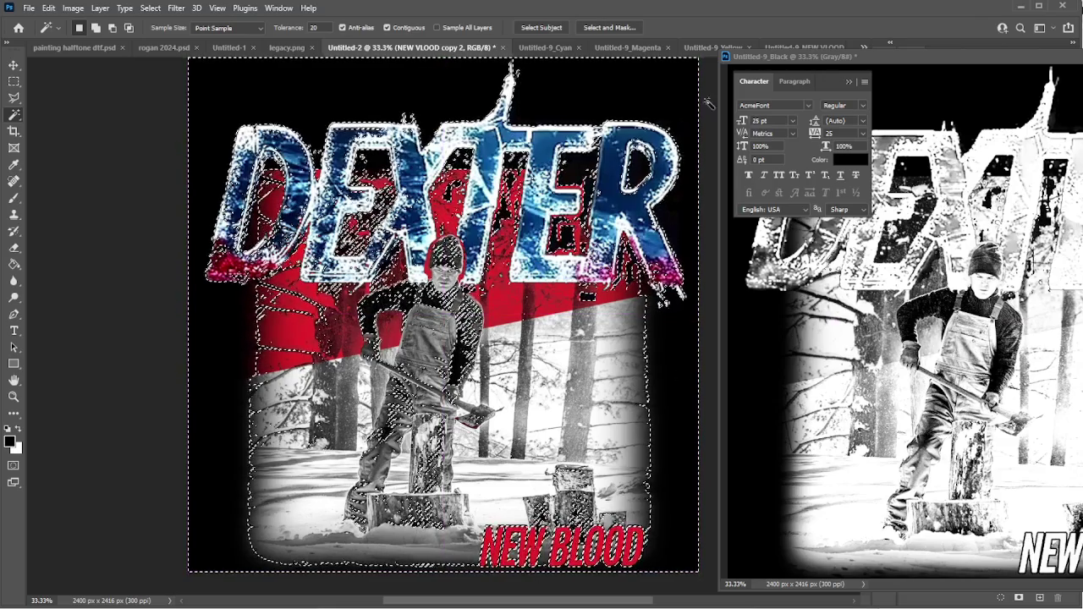
{"action": "left_click_drag", "start_coordinate": [846, 56], "coordinate": [671, 58]}
{"action": "left_click", "coordinate": [1011, 58]}
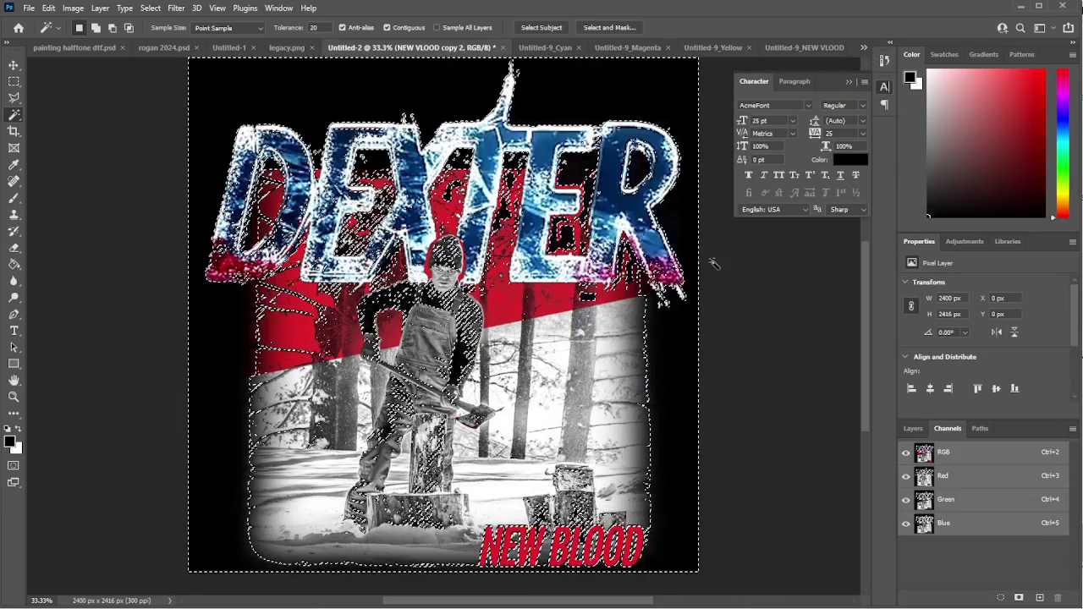
Delete the selected black from NEW VLOOD copy 2, clear the selection and hide the black Layer 1.
{"action": "left_click", "coordinate": [915, 429]}
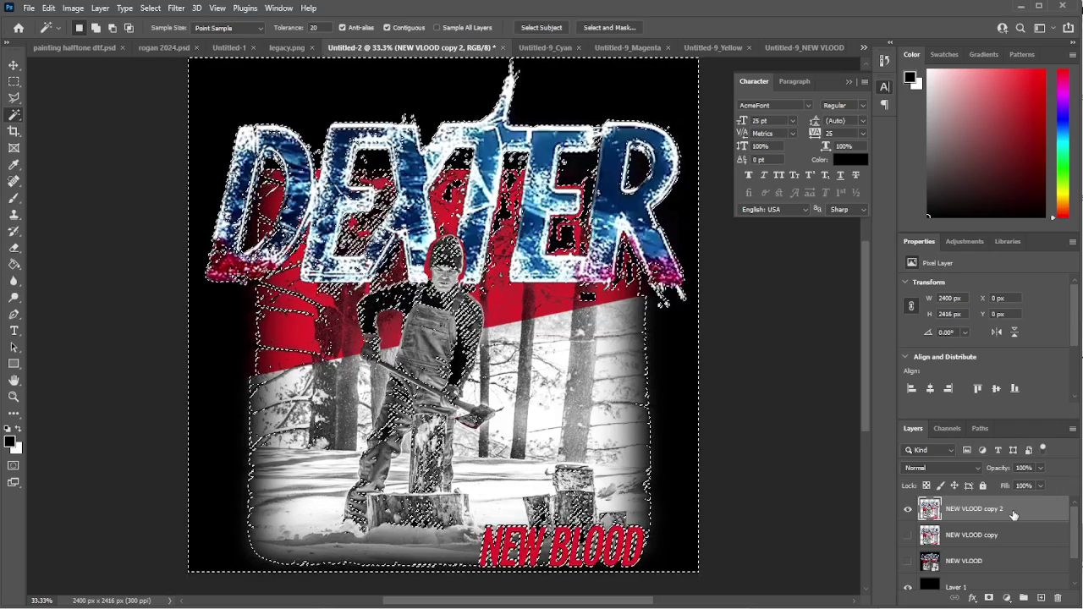
{"action": "left_click", "coordinate": [907, 535]}
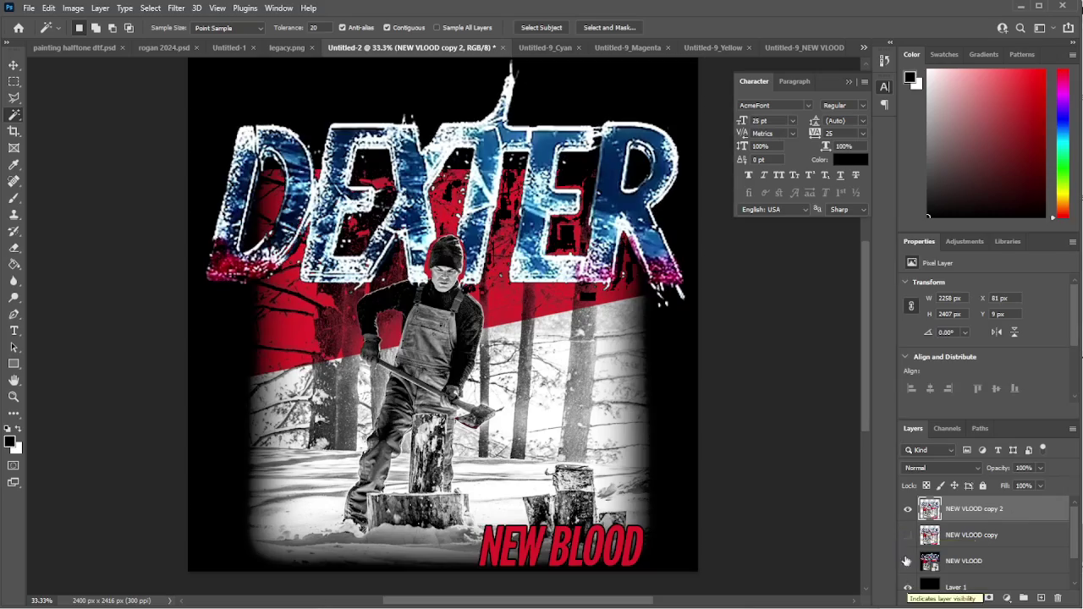
{"action": "left_click", "coordinate": [908, 587]}
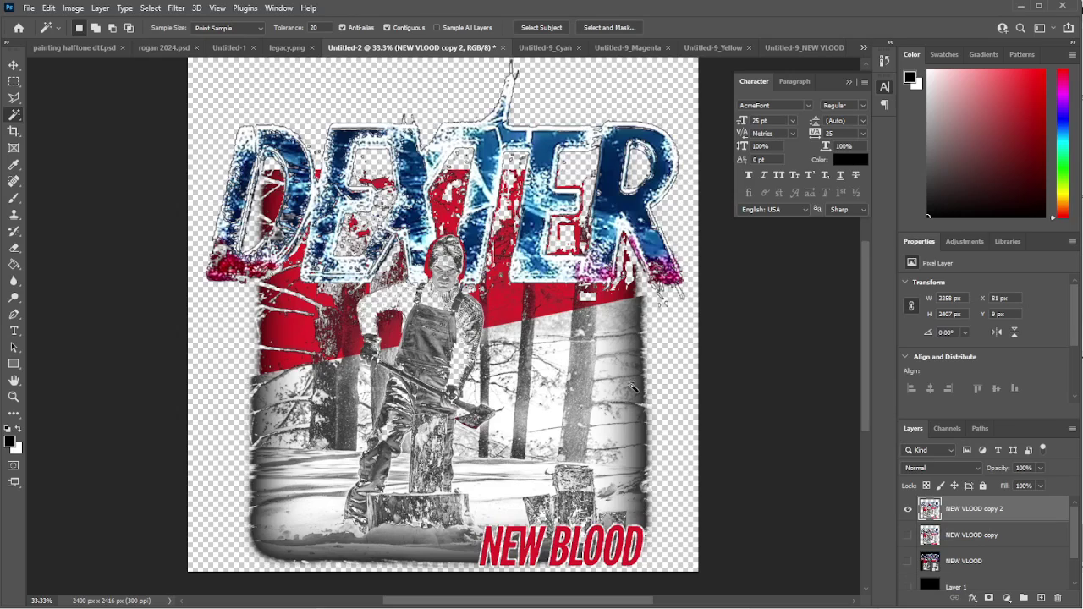
Compare the two cut-outs by hiding NEW VLOOD copy 2 and showing NEW VLOOD copy.
{"action": "scroll", "coordinate": [634, 389], "scroll_direction": "down", "scroll_amount": 1}
{"action": "left_click", "coordinate": [908, 511]}
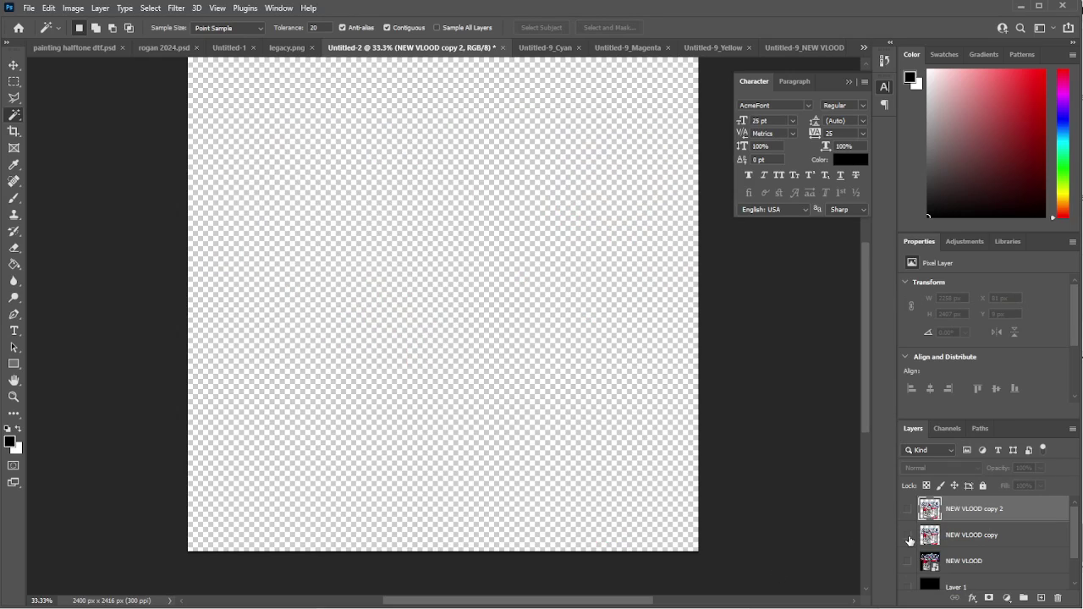
{"action": "left_click", "coordinate": [908, 536]}
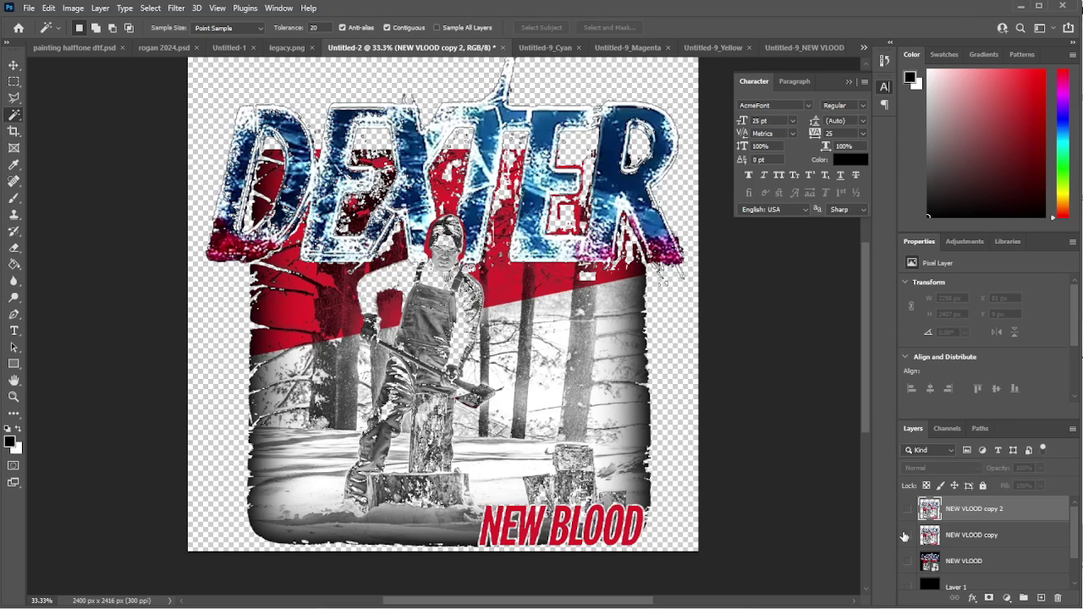
Compare the two cut-outs by alternating the visibility of NEW VLOOD copy and NEW VLOOD copy 2, ending on NEW VLOOD copy.
{"action": "left_click", "coordinate": [908, 537]}
{"action": "left_click", "coordinate": [908, 511]}
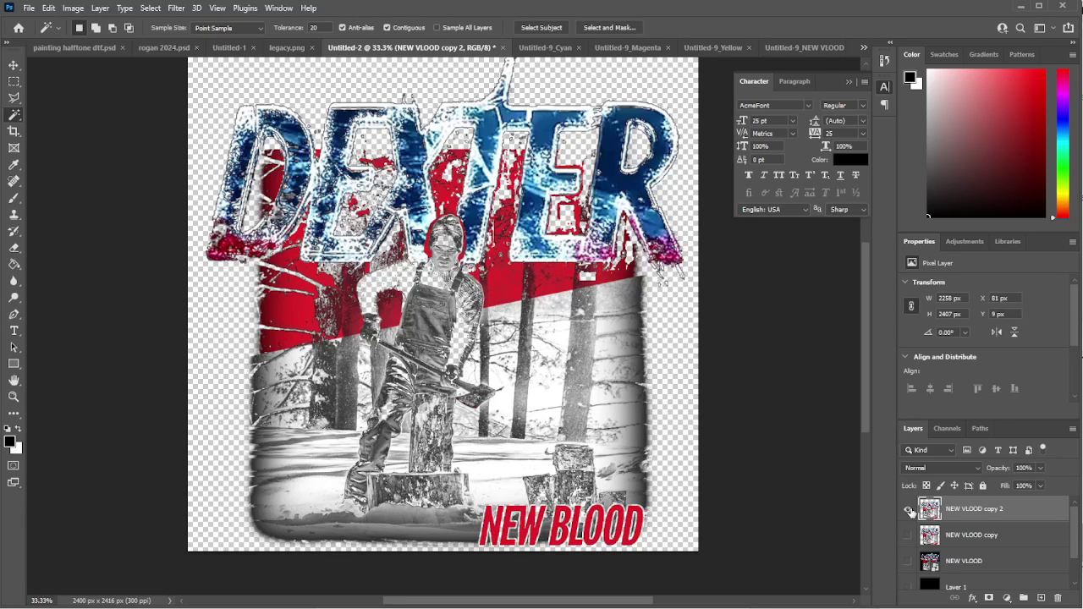
{"action": "left_click", "coordinate": [908, 511]}
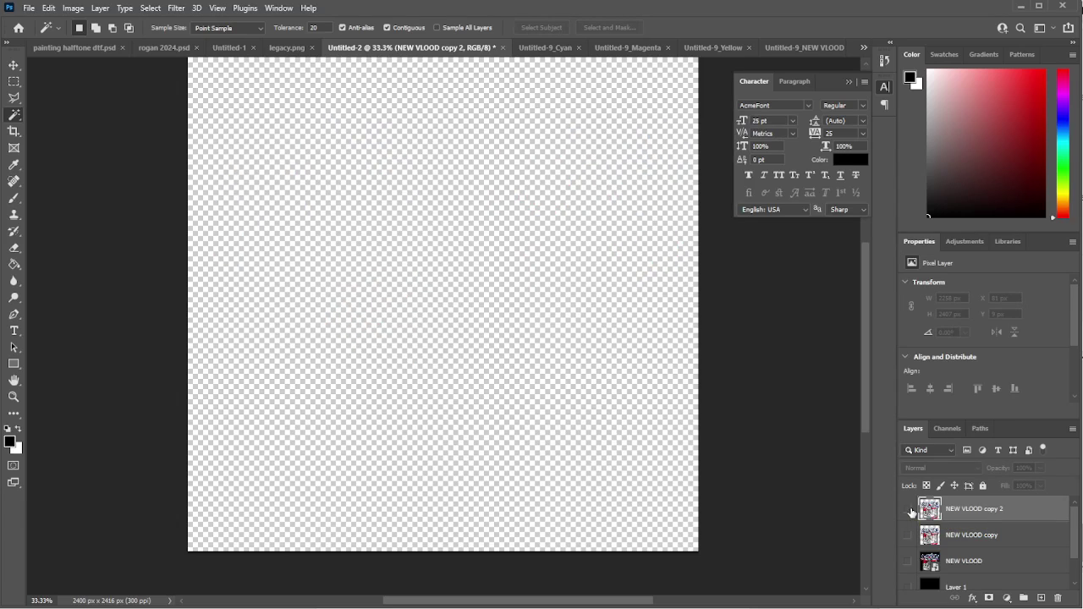
{"action": "left_click", "coordinate": [909, 537]}
{"action": "left_click", "coordinate": [909, 537]}
{"action": "left_click", "coordinate": [908, 510]}
{"action": "left_click", "coordinate": [908, 510]}
{"action": "left_click", "coordinate": [908, 511]}
{"action": "left_click", "coordinate": [908, 511]}
{"action": "left_click", "coordinate": [908, 536]}
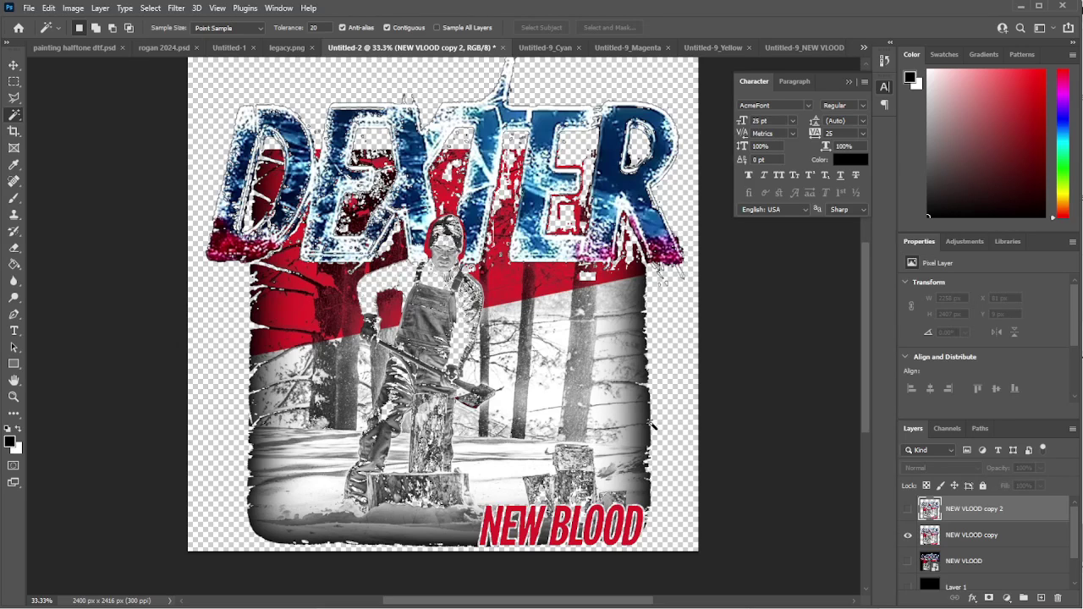
Show NEW VLOOD copy 2 instead of NEW VLOOD copy and check it with and without the black Layer 1, leaving Layer 1 shown.
{"action": "left_click", "coordinate": [908, 536]}
{"action": "left_click", "coordinate": [908, 511]}
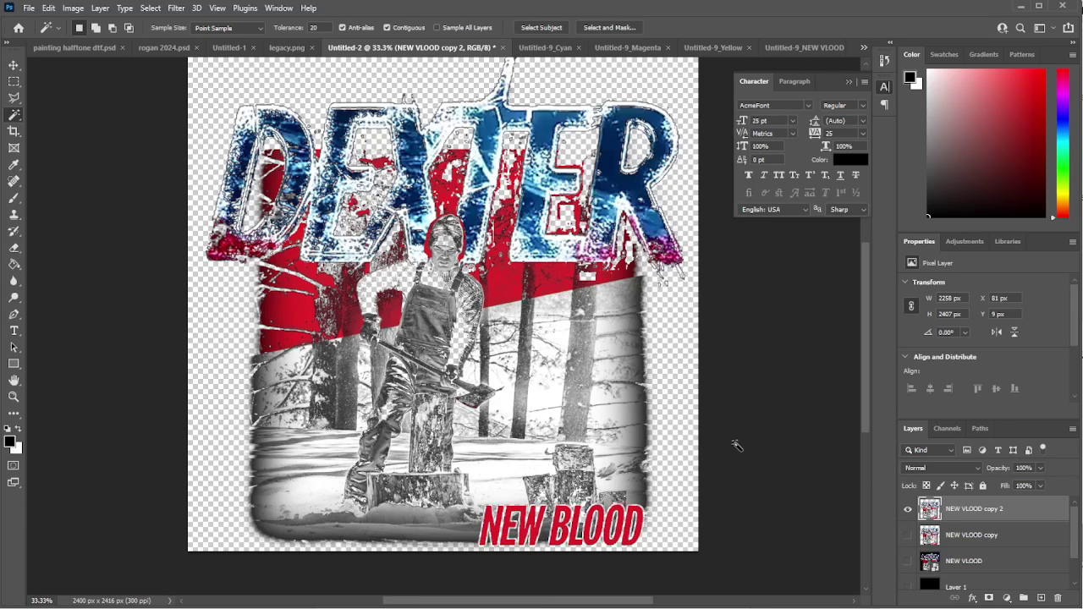
{"action": "left_click", "coordinate": [908, 586]}
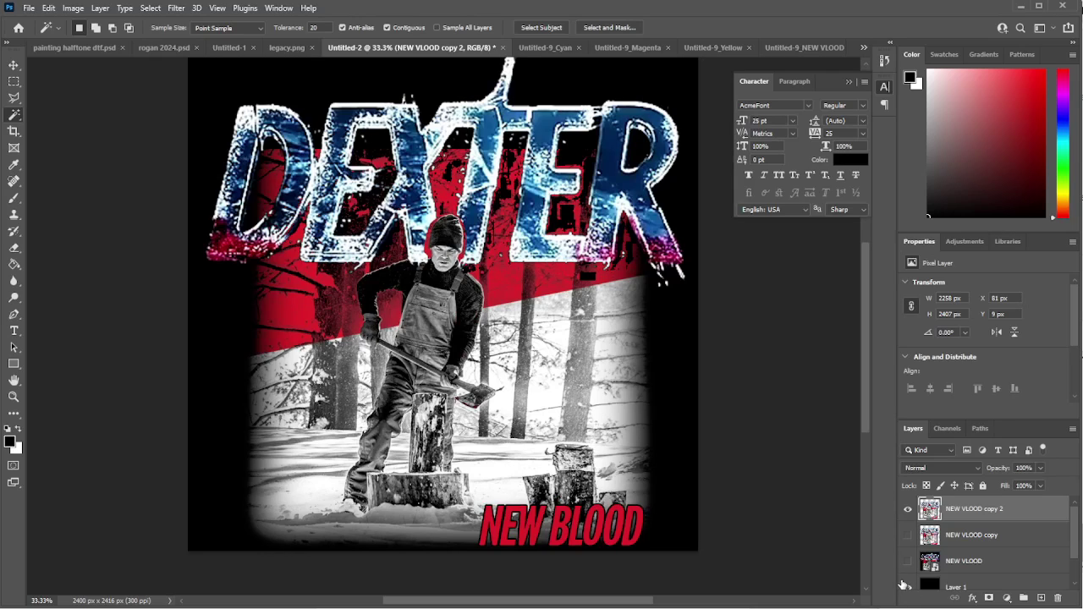
{"action": "left_click", "coordinate": [909, 586]}
{"action": "left_click", "coordinate": [908, 587]}
{"action": "left_click", "coordinate": [908, 586]}
{"action": "left_click", "coordinate": [908, 586]}
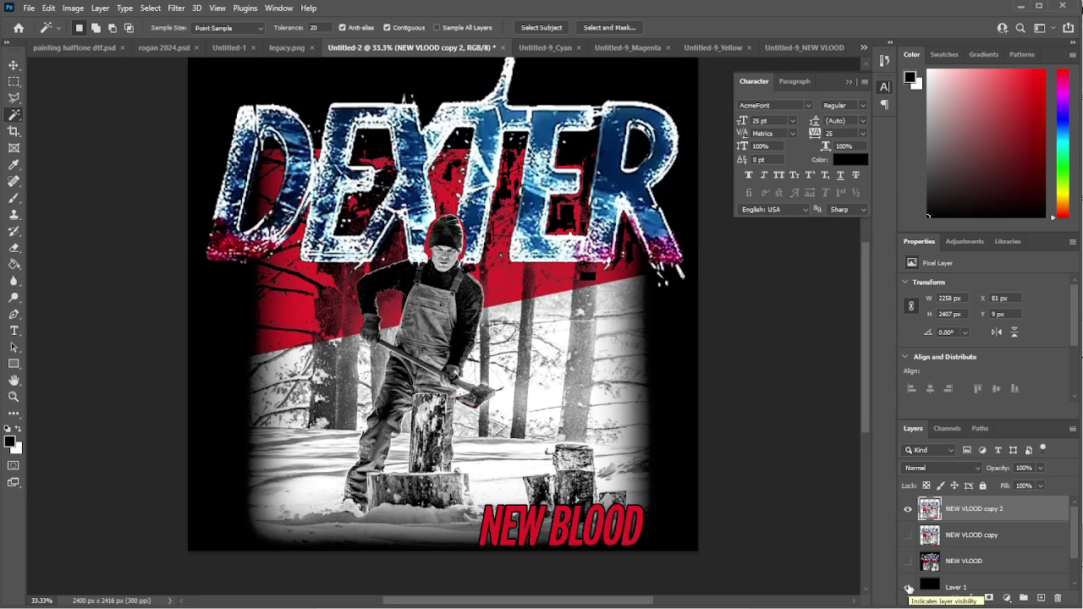